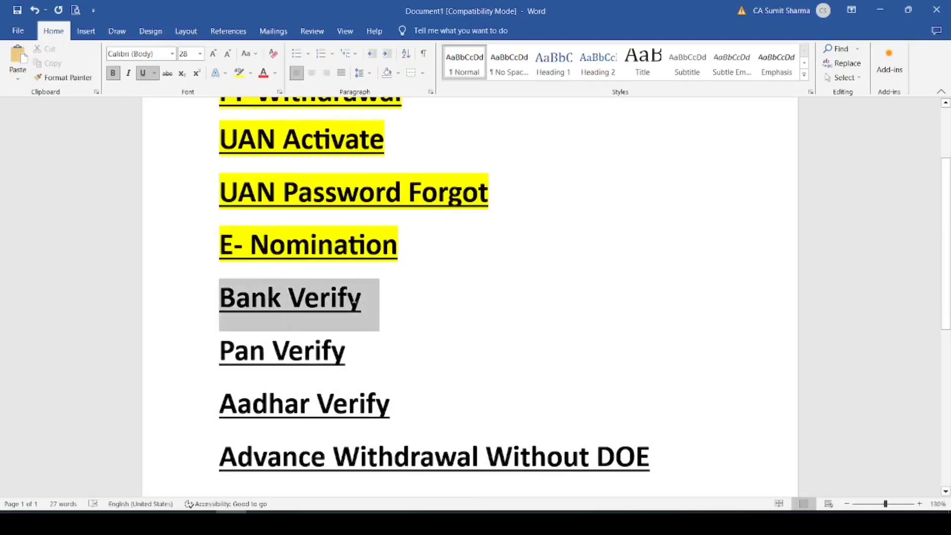
- Highlight the Bank Verify, Pan Verify and Aadhar Verify lines in yellow
{"action": "left_click", "coordinate": [240, 72]}
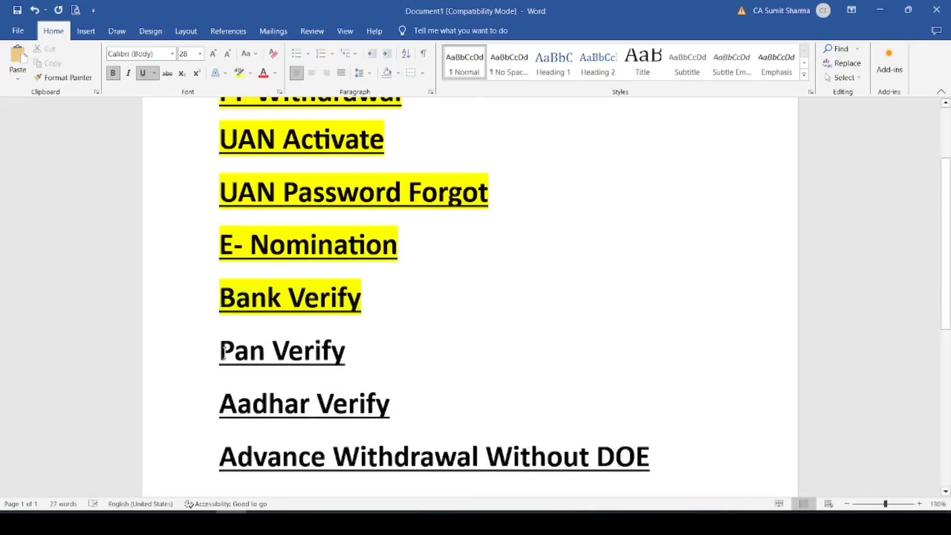
{"action": "left_click_drag", "start_coordinate": [220, 352], "coordinate": [363, 354]}
{"action": "left_click", "coordinate": [240, 73]}
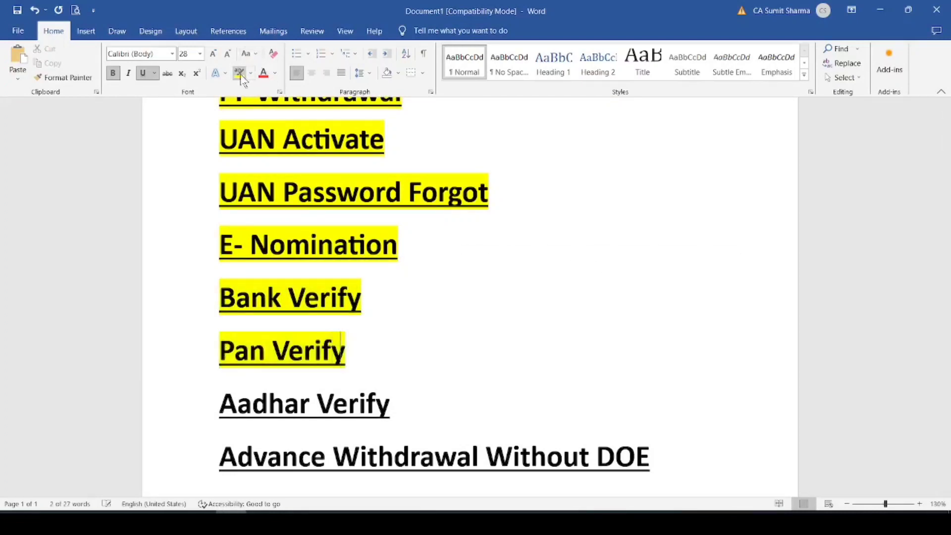
{"action": "left_click_drag", "start_coordinate": [221, 403], "coordinate": [391, 414]}
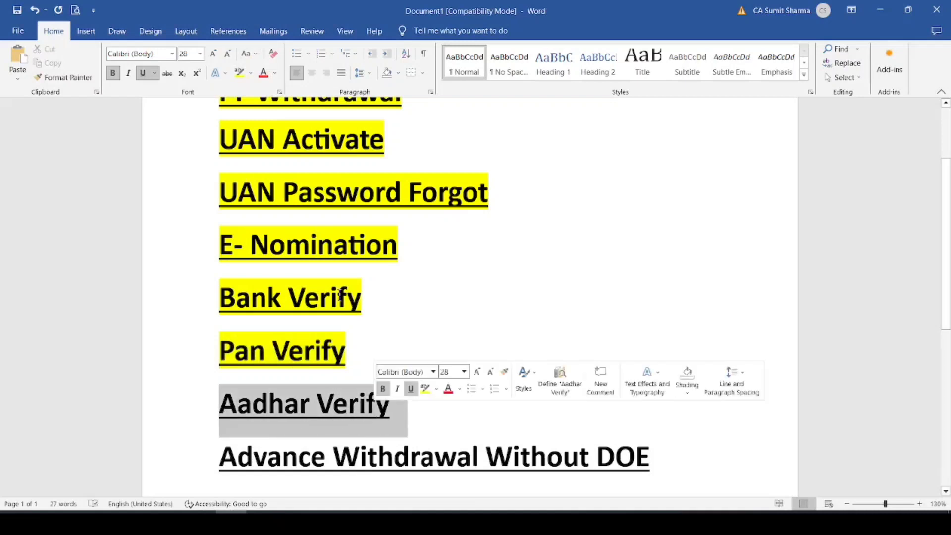
{"action": "left_click", "coordinate": [240, 72]}
- Review the Advance Withdrawal Without DOE and Pension Share and Full PF lines, plus the prerequisite topics from UAN Activate onward
{"action": "scroll", "coordinate": [414, 220], "scroll_direction": "down", "scroll_amount": 1}
{"action": "scroll", "coordinate": [413, 220], "scroll_direction": "down", "scroll_amount": 1}
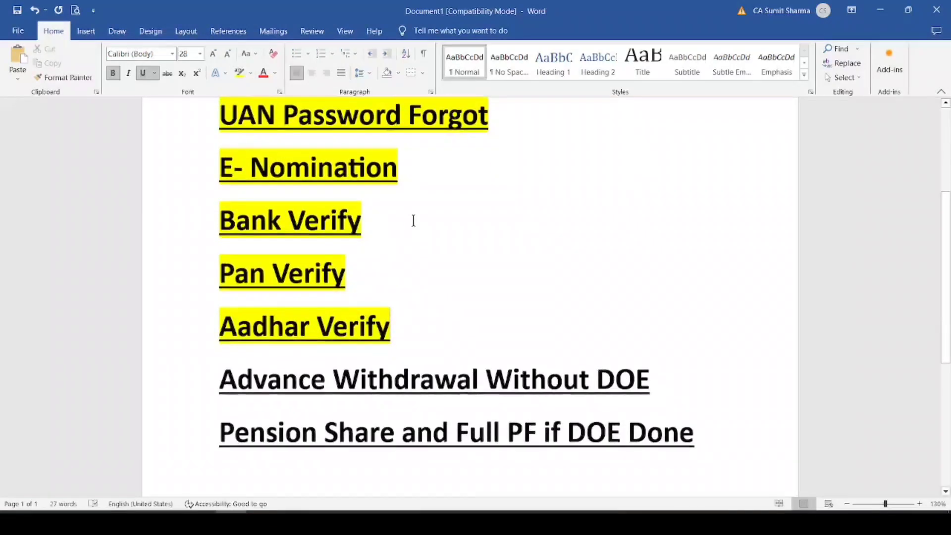
{"action": "left_click_drag", "start_coordinate": [223, 383], "coordinate": [385, 391]}
{"action": "left_click_drag", "start_coordinate": [463, 389], "coordinate": [649, 384]}
{"action": "left_click", "coordinate": [623, 381]}
{"action": "double_click", "coordinate": [623, 381]}
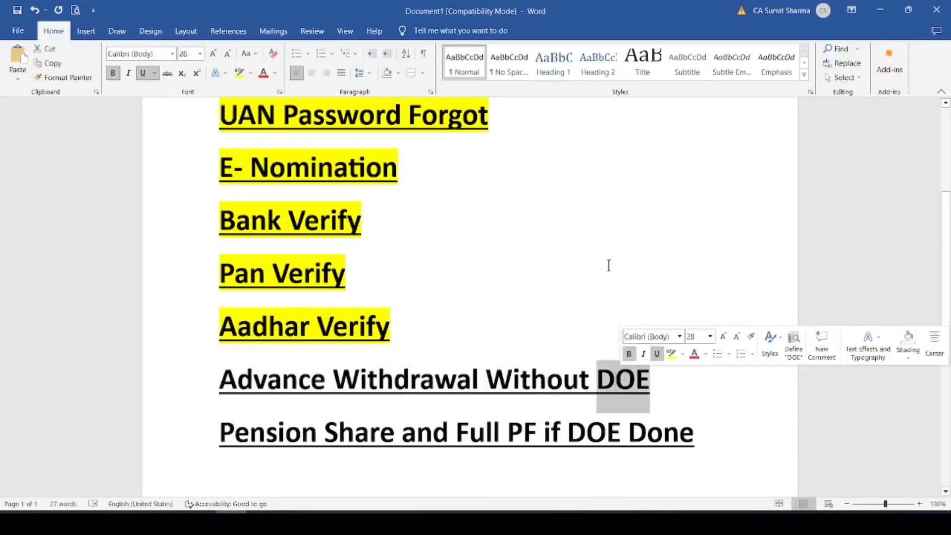
{"action": "left_click_drag", "start_coordinate": [569, 432], "coordinate": [694, 434]}
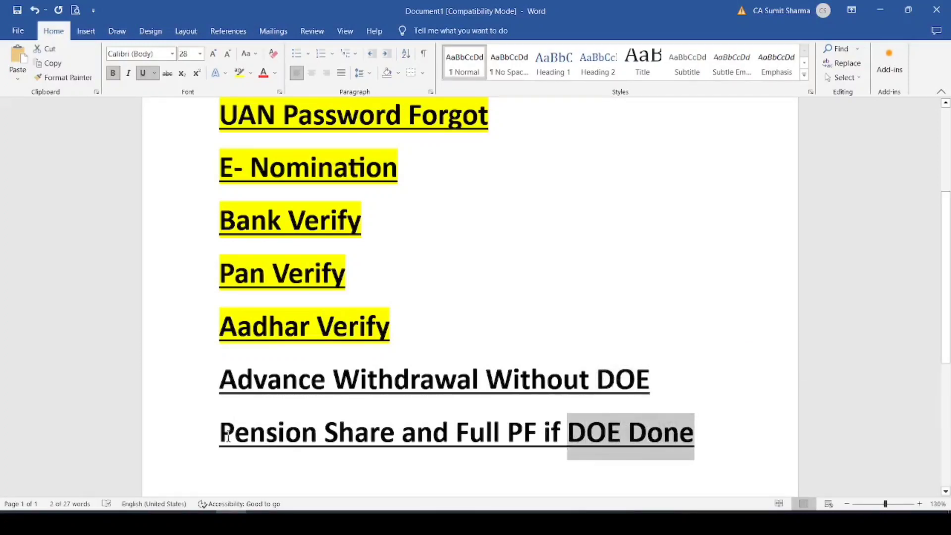
{"action": "left_click_drag", "start_coordinate": [227, 435], "coordinate": [542, 435]}
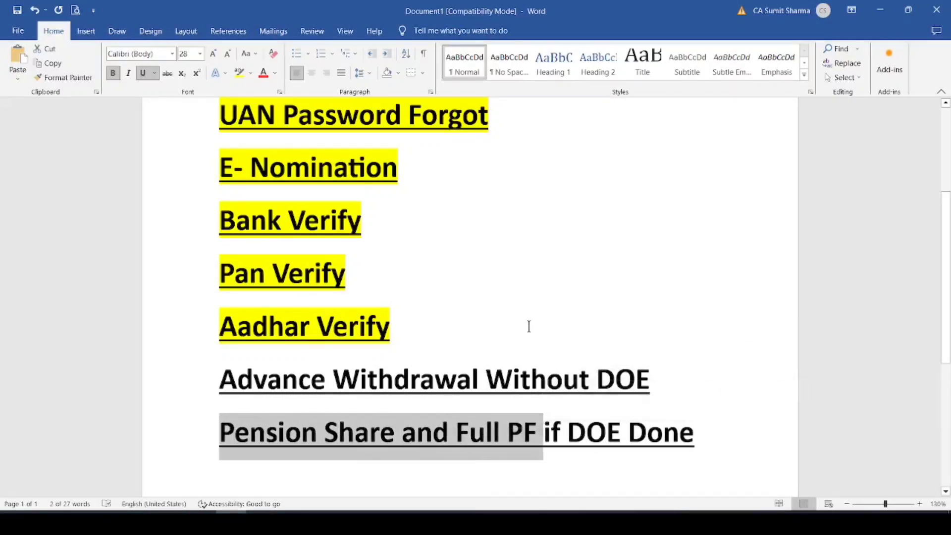
{"action": "scroll", "coordinate": [526, 327], "scroll_direction": "up", "scroll_amount": 3}
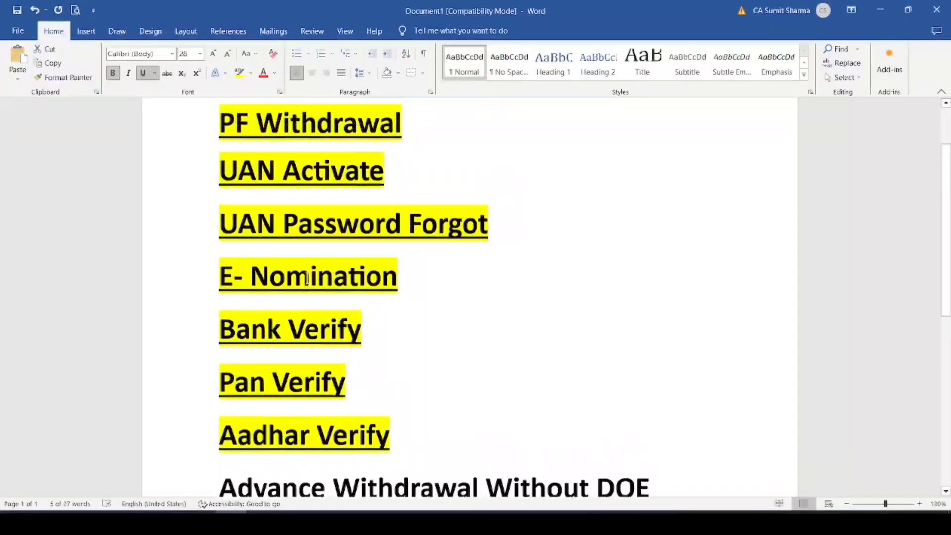
{"action": "left_click_drag", "start_coordinate": [223, 172], "coordinate": [368, 443]}
{"action": "scroll", "coordinate": [475, 374], "scroll_direction": "down", "scroll_amount": 4}
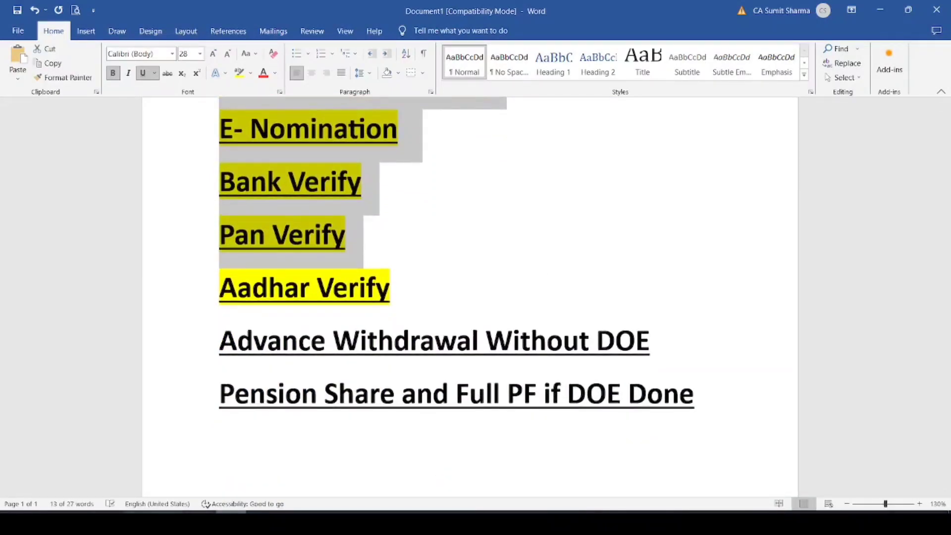
- Switch to Chrome, search Google for "pf uan login" and open the UAN Employees' Provident Fund Organisation member portal
{"action": "key", "text": "alt+Tab"}
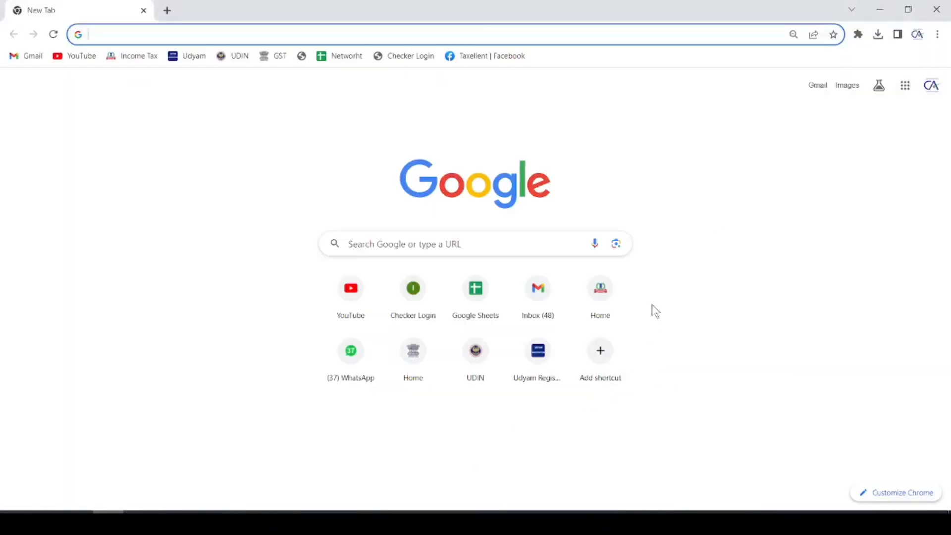
{"action": "type", "text": "pf"}
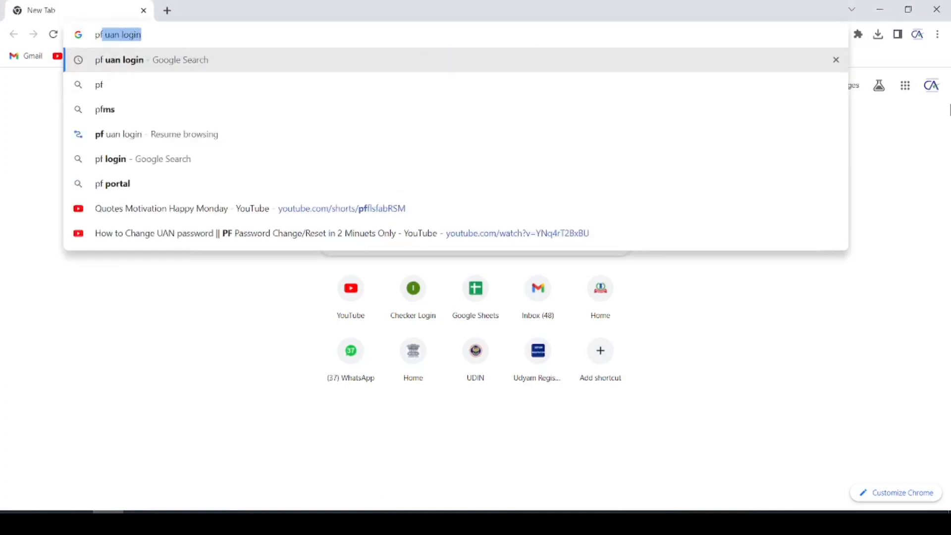
{"action": "key", "text": "Return"}
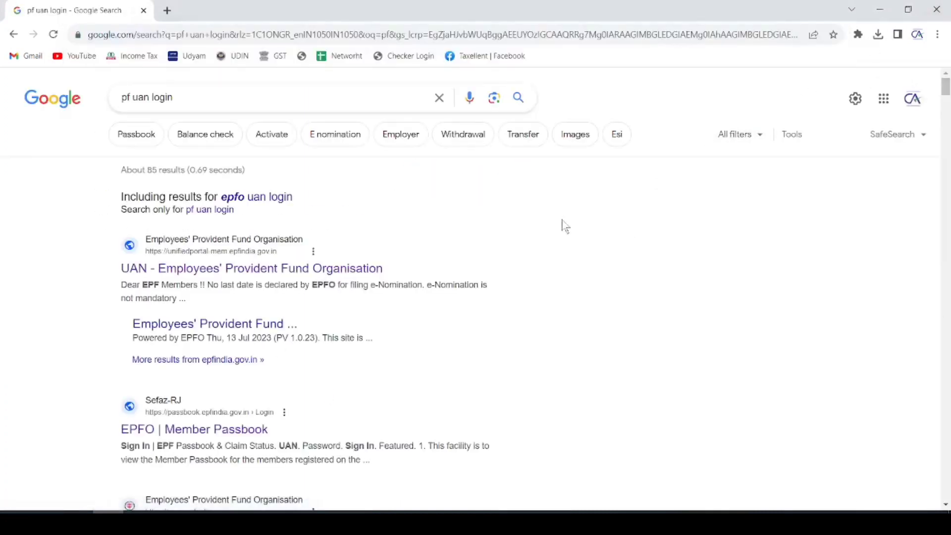
{"action": "left_click", "coordinate": [203, 271]}
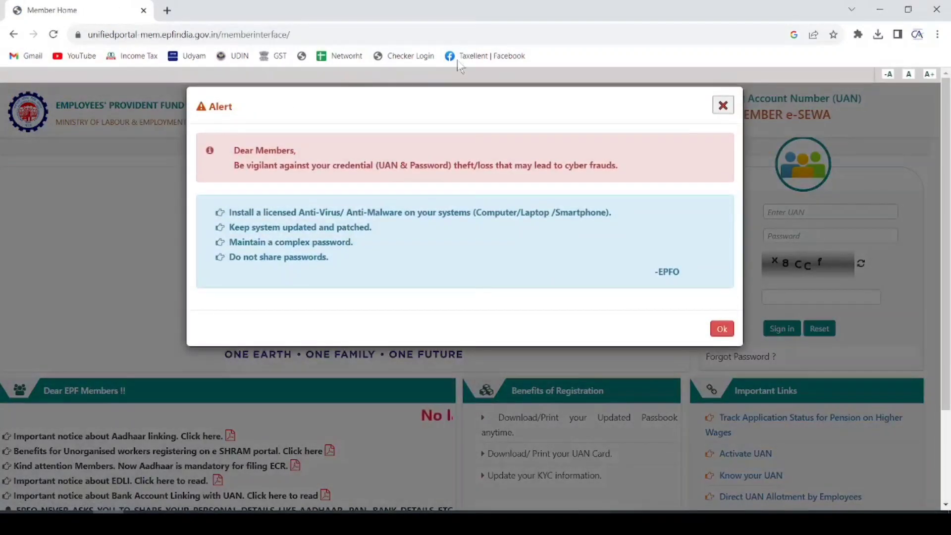
- Dismiss the alert about credential theft and sign in with the member's UAN, account password and the displayed captcha
{"action": "left_click", "coordinate": [718, 330]}
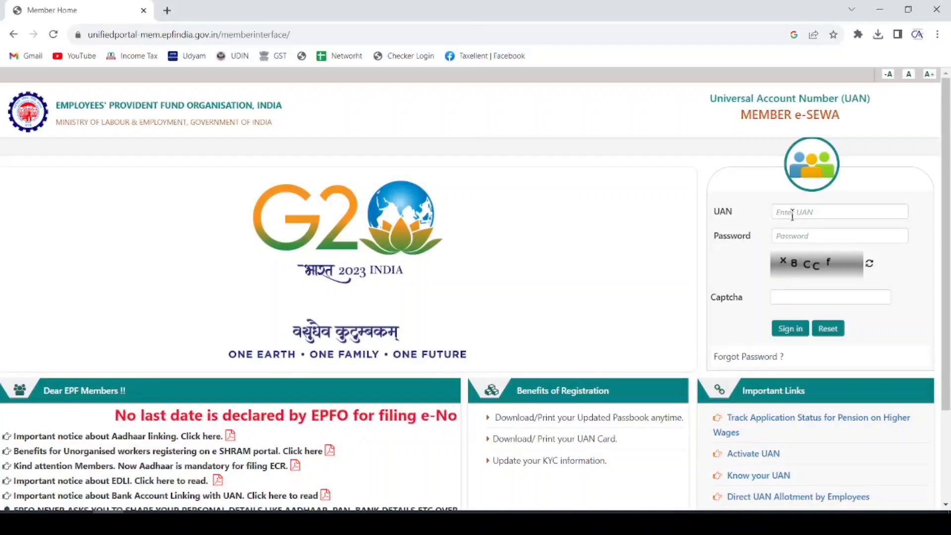
{"action": "left_click", "coordinate": [792, 294]}
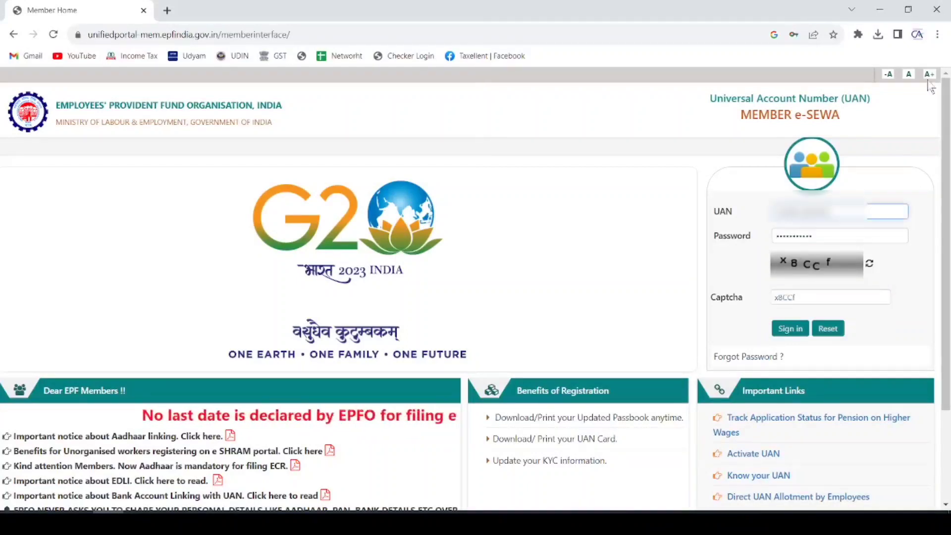
{"action": "left_click", "coordinate": [790, 329]}
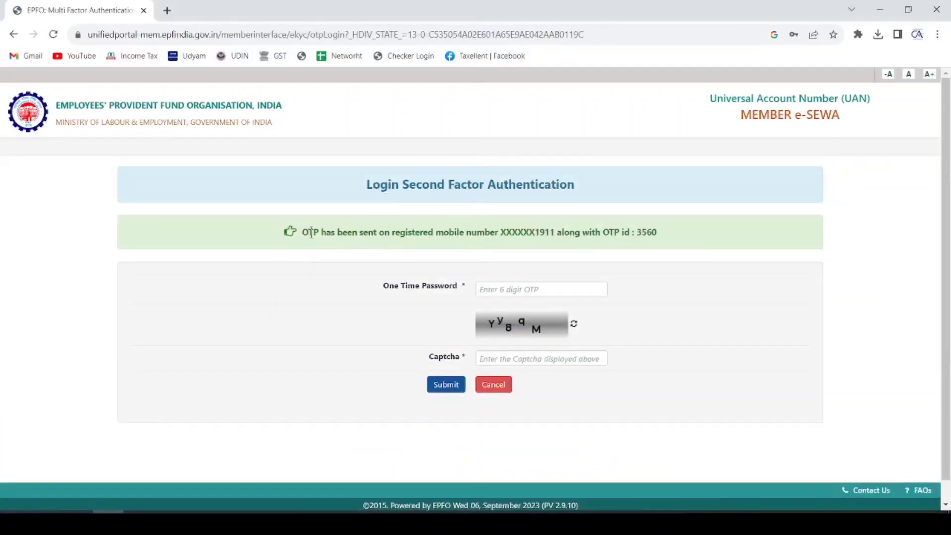
- Read the OTP notice, then enter the one-time password and displayed captcha and submit the second factor authentication
{"action": "left_click_drag", "start_coordinate": [311, 232], "coordinate": [547, 237]}
{"action": "left_click", "coordinate": [543, 232]}
{"action": "left_click_drag", "start_coordinate": [602, 232], "coordinate": [657, 233]}
{"action": "left_click", "coordinate": [659, 234]}
{"action": "left_click", "coordinate": [550, 291]}
{"action": "left_click", "coordinate": [534, 357]}
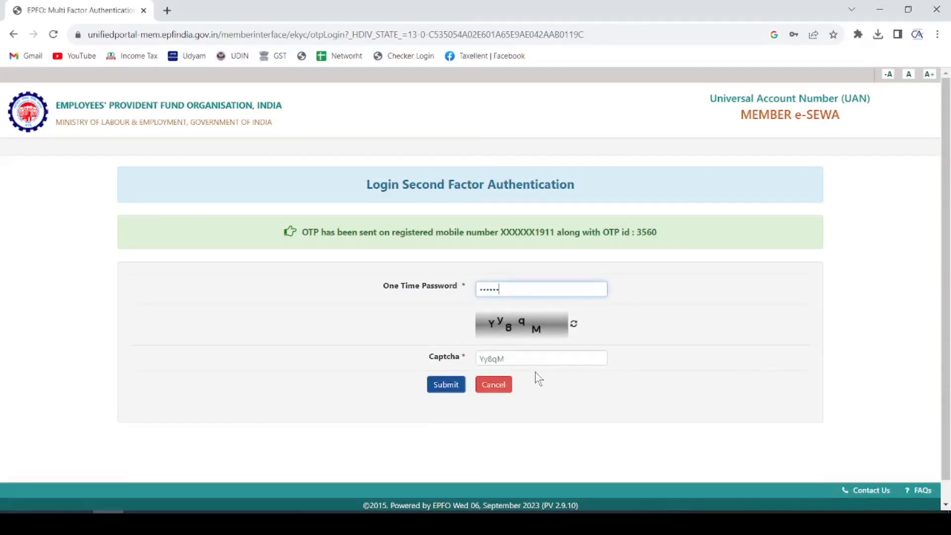
{"action": "left_click", "coordinate": [445, 384]}
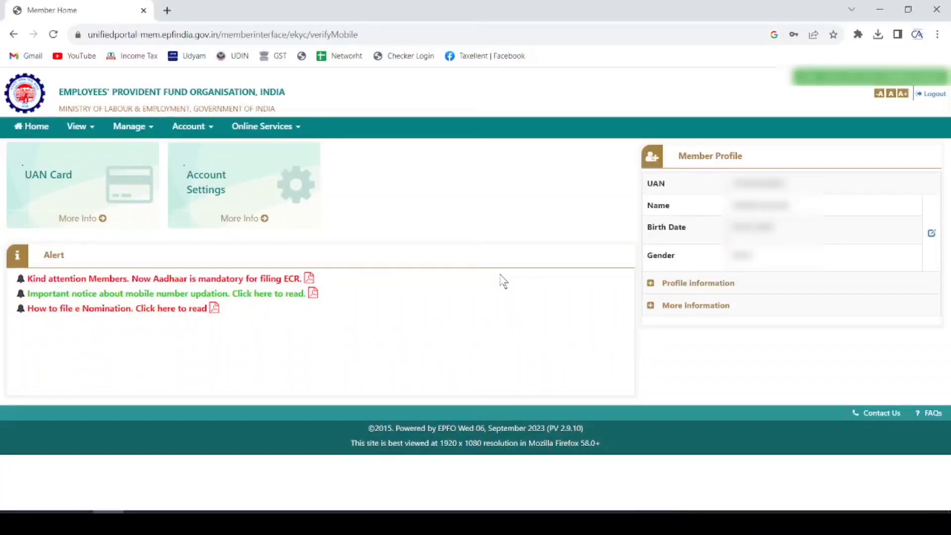
- Open the KYC page and check the approval status of both currently active KYC documents
{"action": "left_click", "coordinate": [84, 130]}
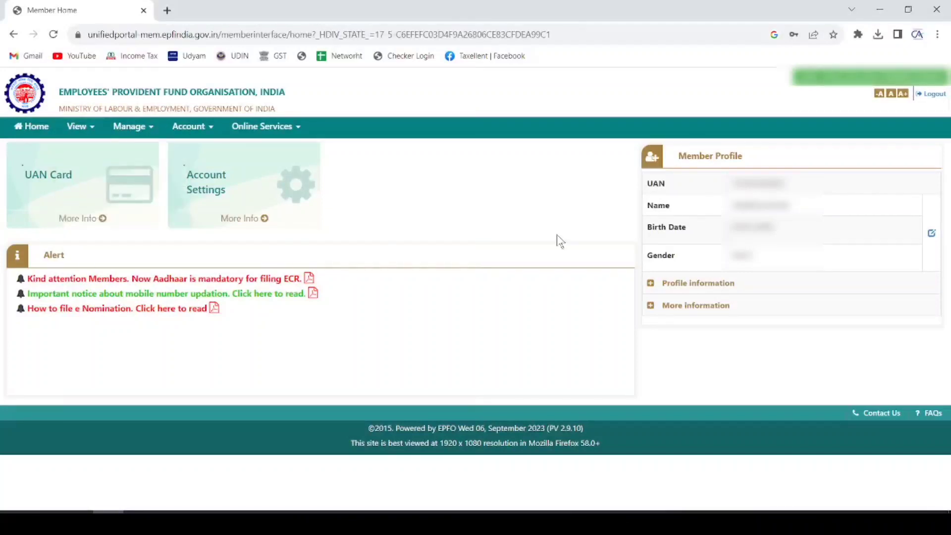
{"action": "left_click", "coordinate": [141, 130]}
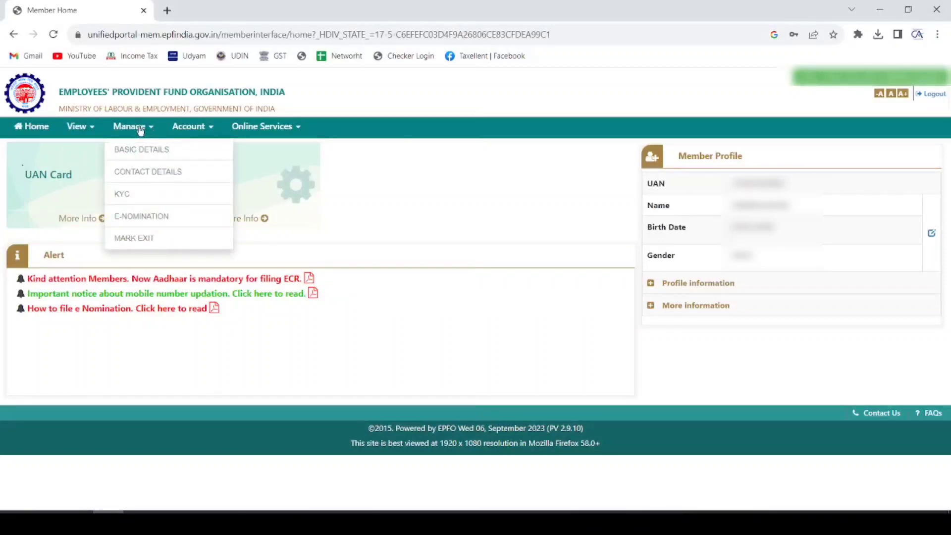
{"action": "left_click", "coordinate": [129, 194]}
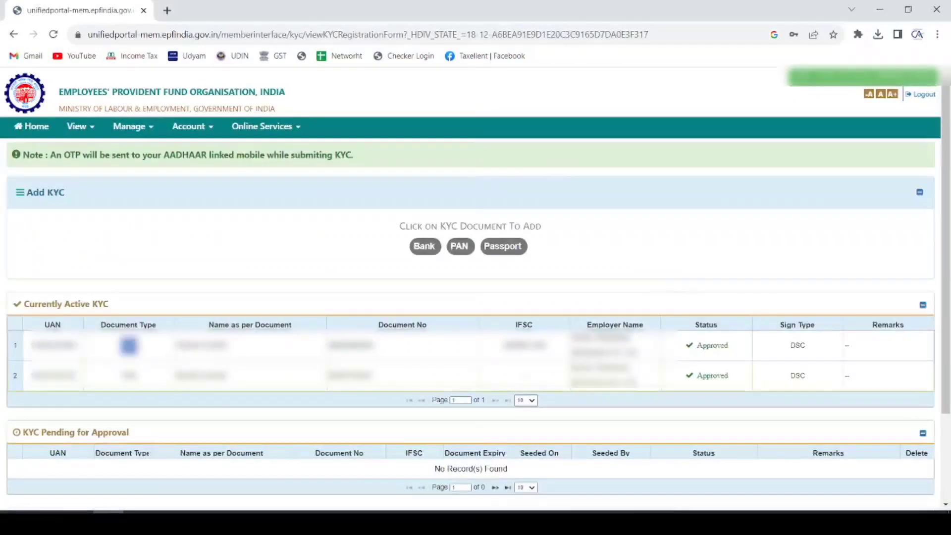
{"action": "double_click", "coordinate": [719, 346]}
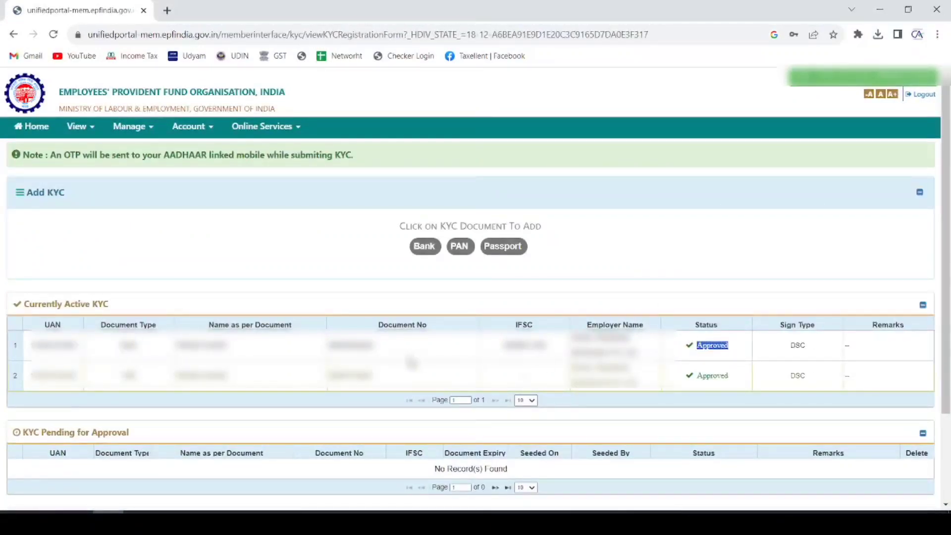
{"action": "left_click", "coordinate": [138, 390]}
{"action": "double_click", "coordinate": [712, 376]}
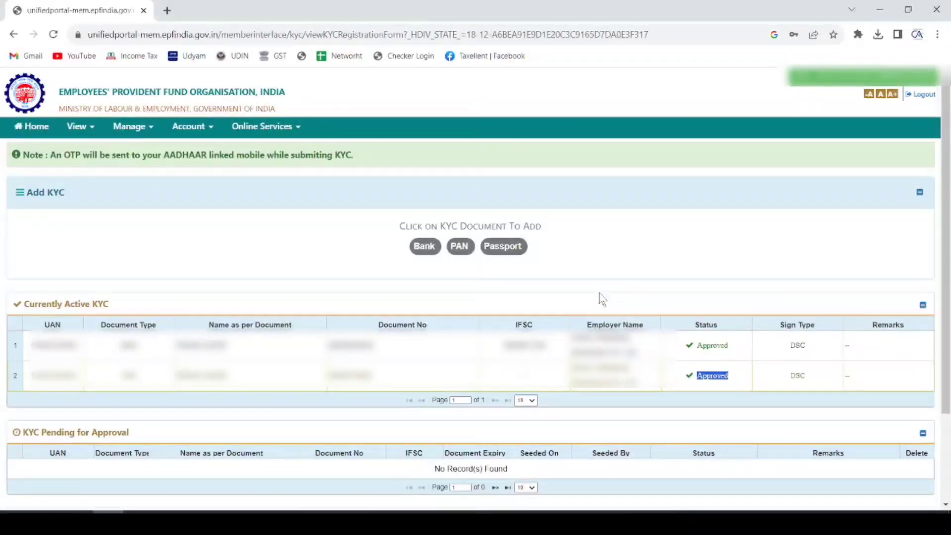
{"action": "left_click", "coordinate": [625, 299]}
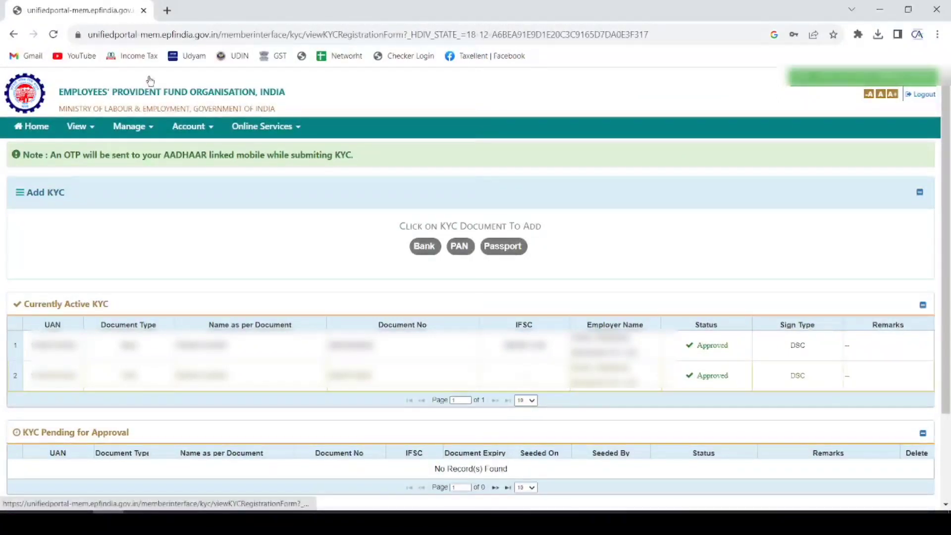
- Open the member passbook site and sign in with the UAN, account password and displayed captcha
{"action": "left_click", "coordinate": [82, 126]}
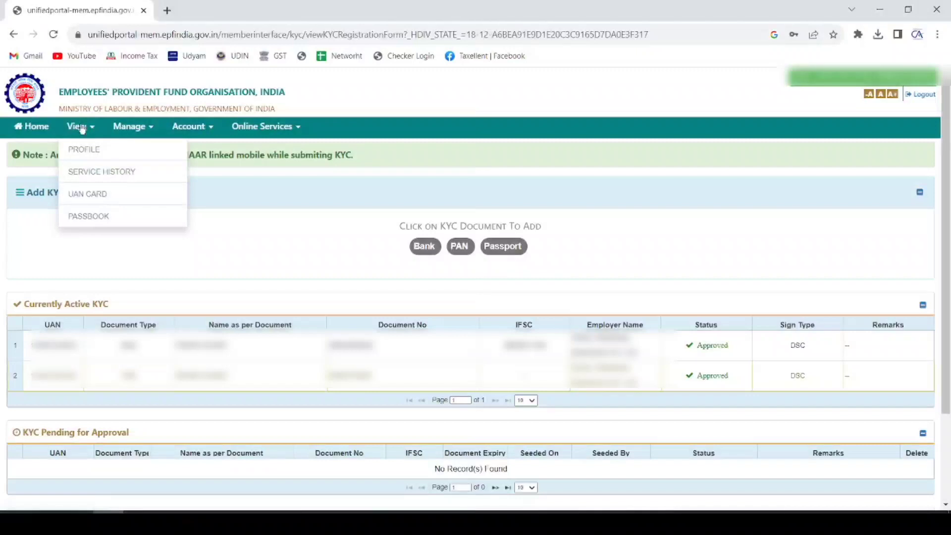
{"action": "left_click", "coordinate": [89, 220]}
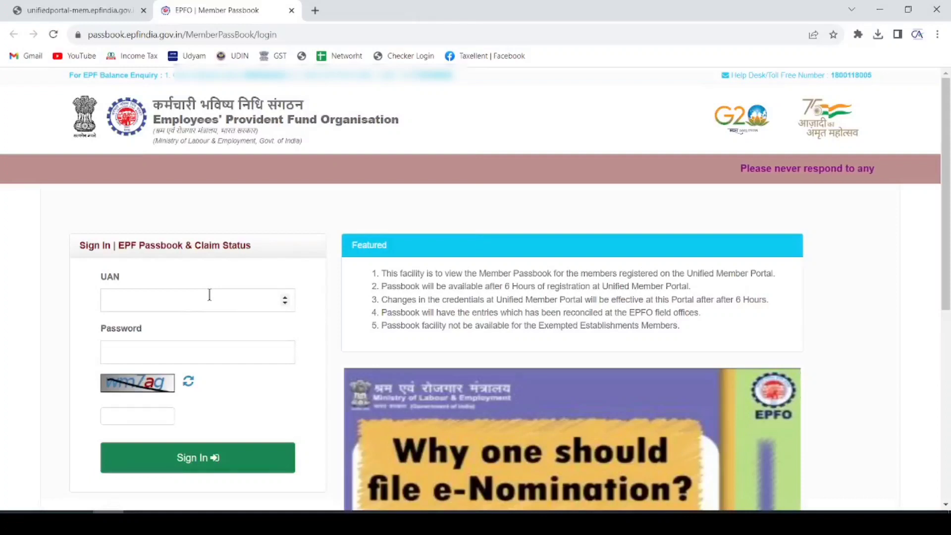
{"action": "type", "text": "wm7ag"}
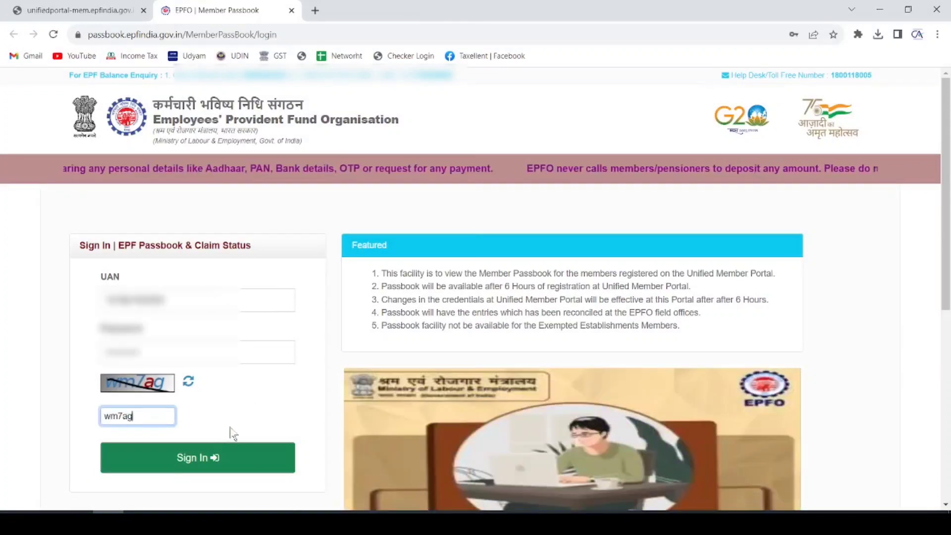
{"action": "left_click", "coordinate": [196, 456]}
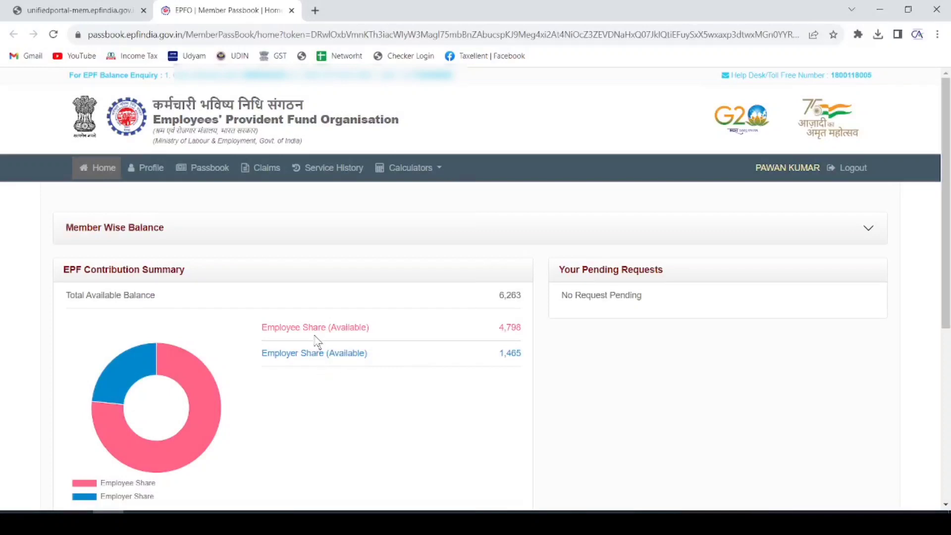
- Open the passbook overview and check which member IDs are available for selection
{"action": "left_click", "coordinate": [203, 170]}
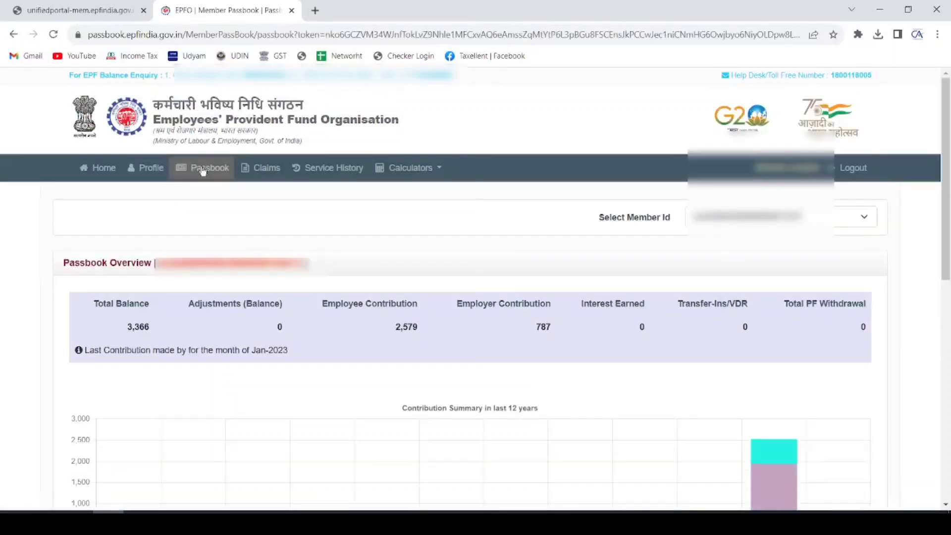
{"action": "left_click", "coordinate": [762, 216]}
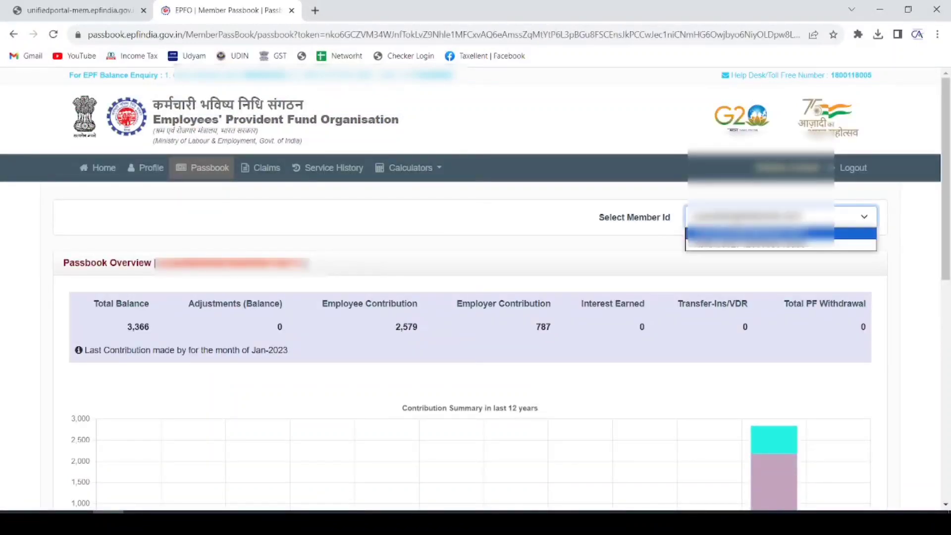
{"action": "key", "text": "Return"}
{"action": "key", "text": "alt+Down"}
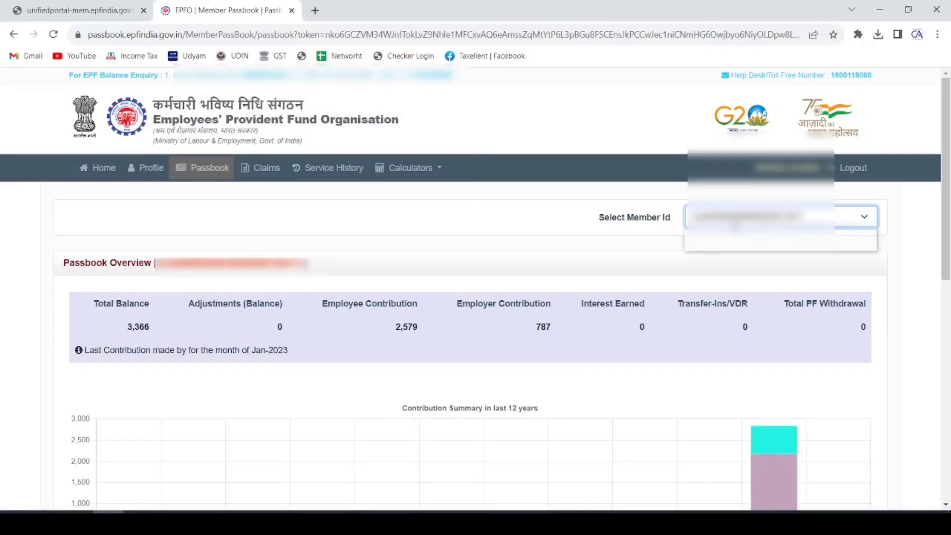
{"action": "key", "text": "Return"}
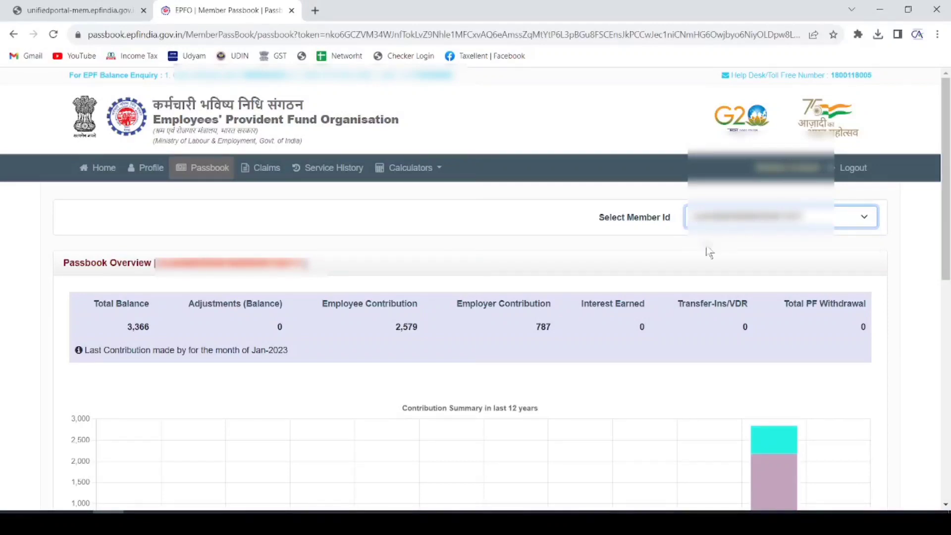
- Add up the closing balances of the employee, employer and pension shares in Calculator as 2579+787+1792, then close it
{"action": "scroll", "coordinate": [666, 283], "scroll_direction": "down", "scroll_amount": 10}
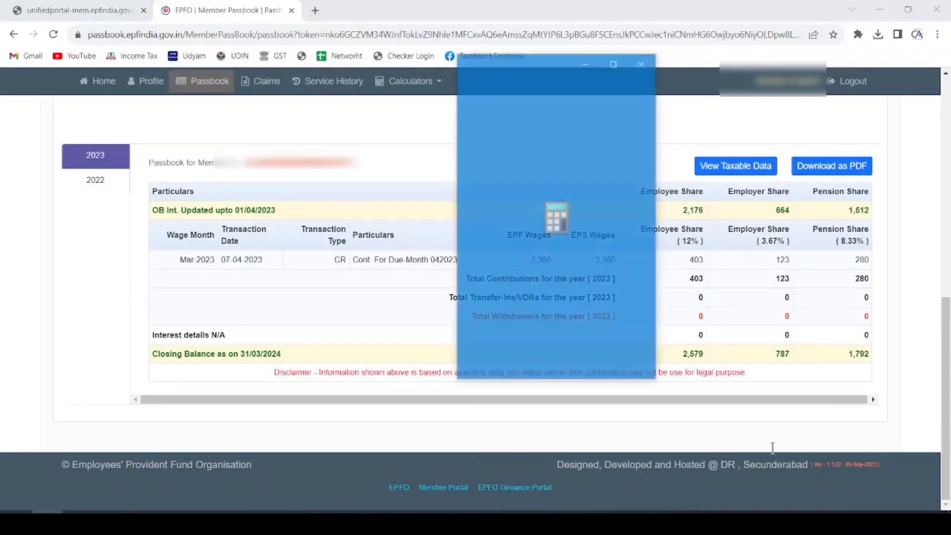
{"action": "type", "text": "257"}
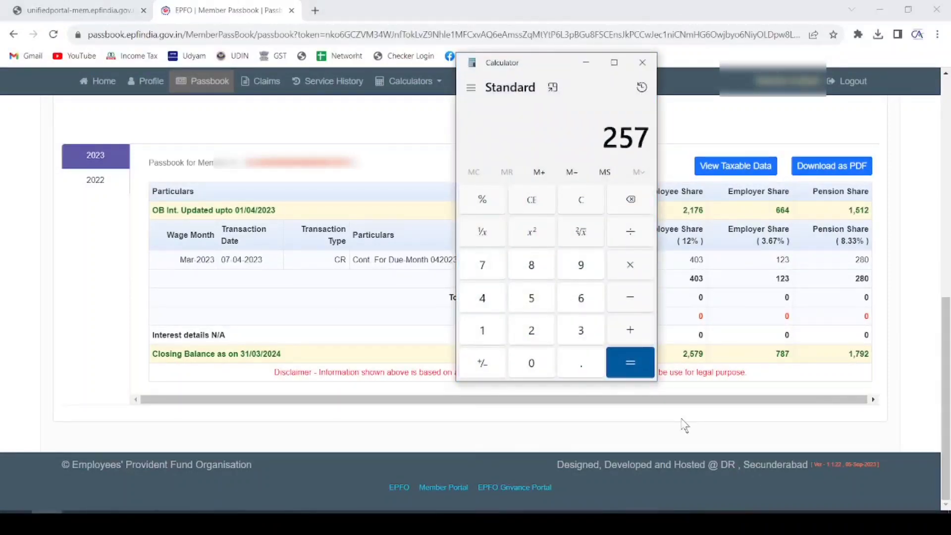
{"action": "type", "text": "9+787+1792"}
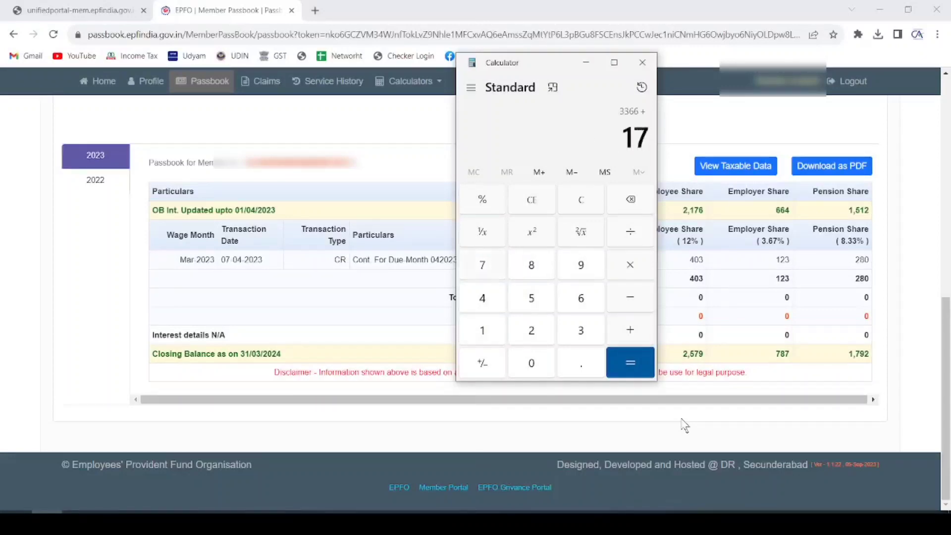
{"action": "key", "text": "Return"}
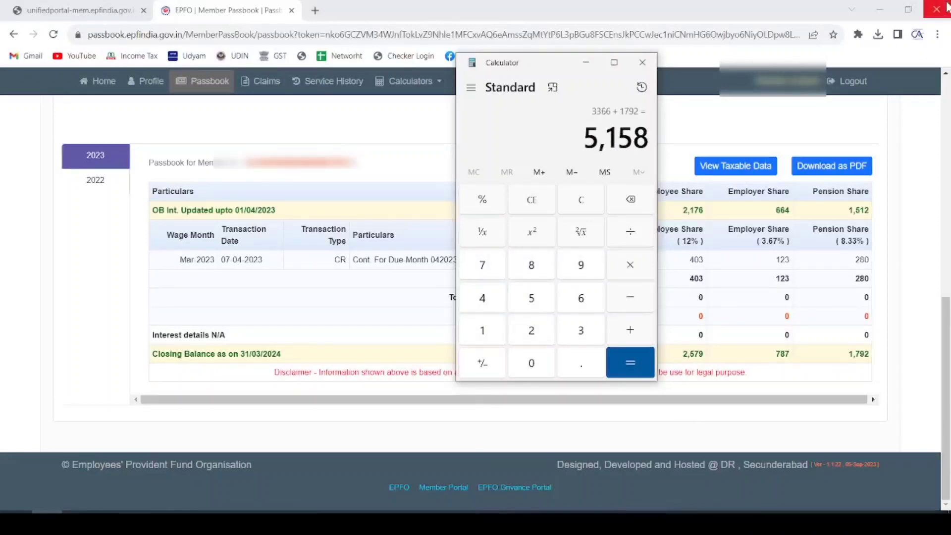
{"action": "left_click", "coordinate": [769, 131]}
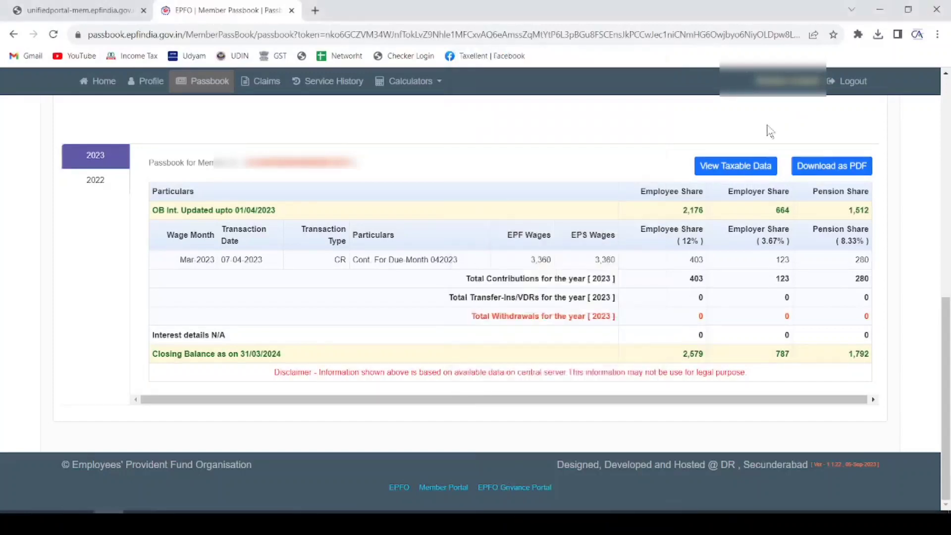
- Return to the member portal and open the online claim page for Form 31, 19, 10C and 10D
{"action": "left_click", "coordinate": [112, 7]}
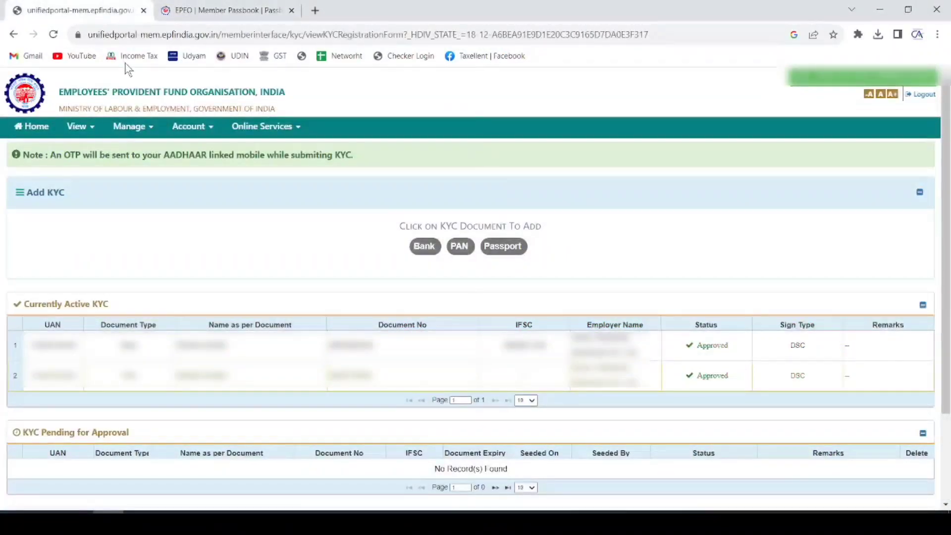
{"action": "left_click", "coordinate": [262, 127]}
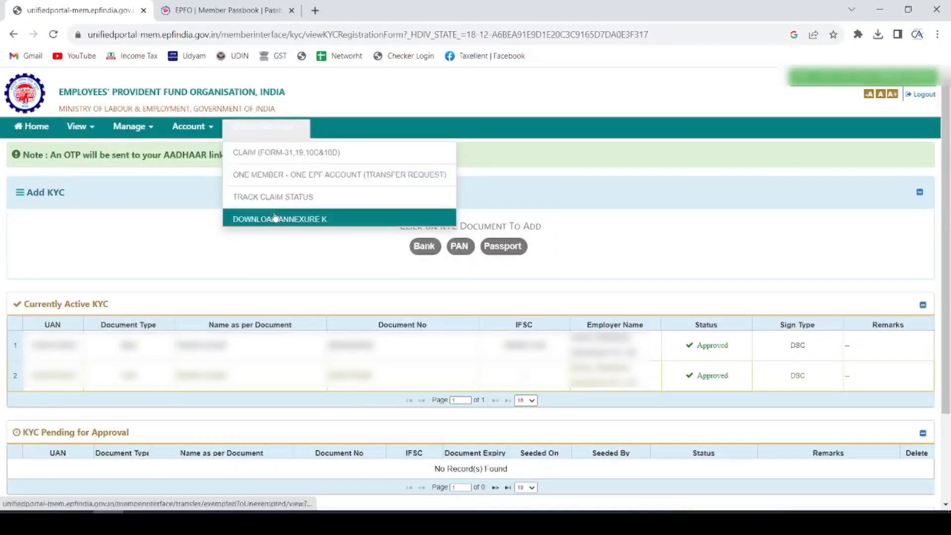
{"action": "left_click", "coordinate": [290, 155]}
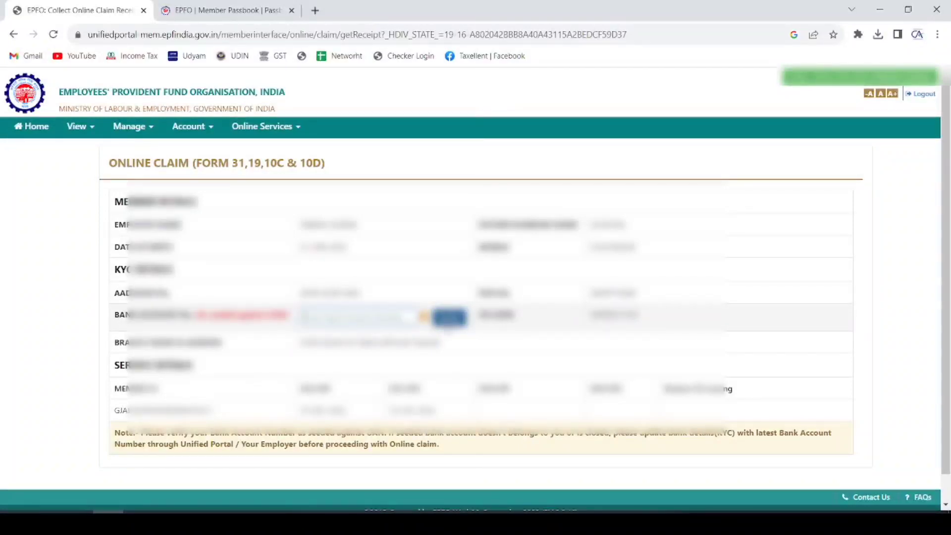
- Verify the bank account number seeded against the UAN, agree to the certificate of undertaking and proceed to the online claim
{"action": "left_click", "coordinate": [448, 317]}
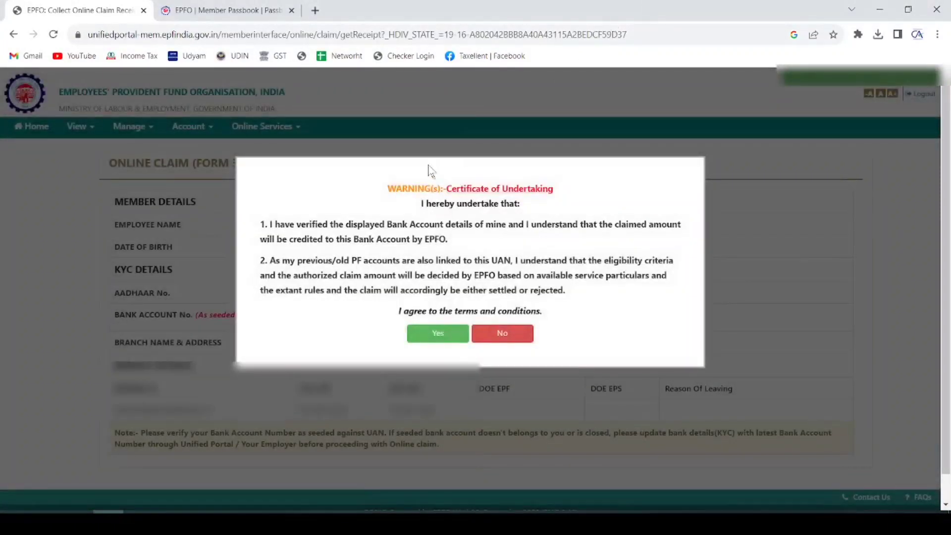
{"action": "left_click", "coordinate": [439, 334]}
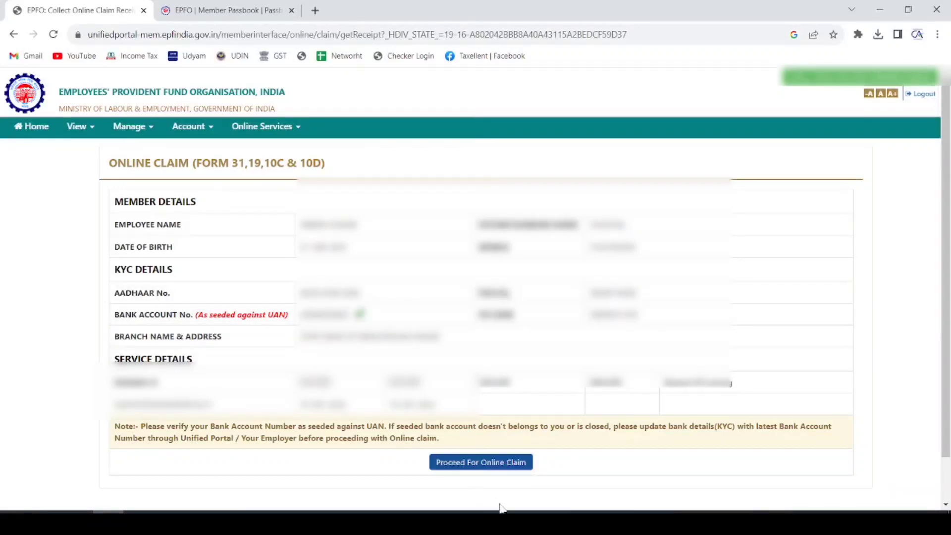
{"action": "left_click", "coordinate": [478, 463]}
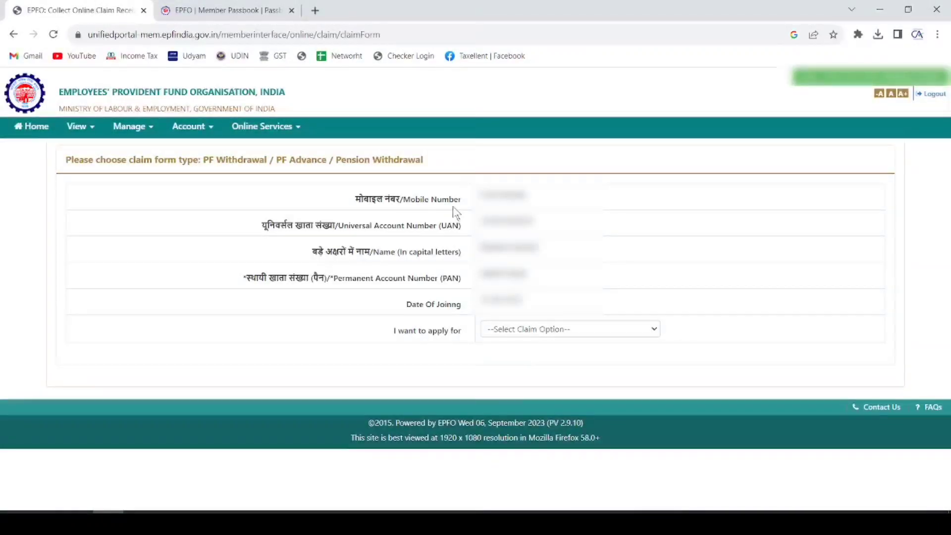
- Review the available claim options and set the claim type to PF ADVANCE (FORM-31)
{"action": "left_click", "coordinate": [512, 330]}
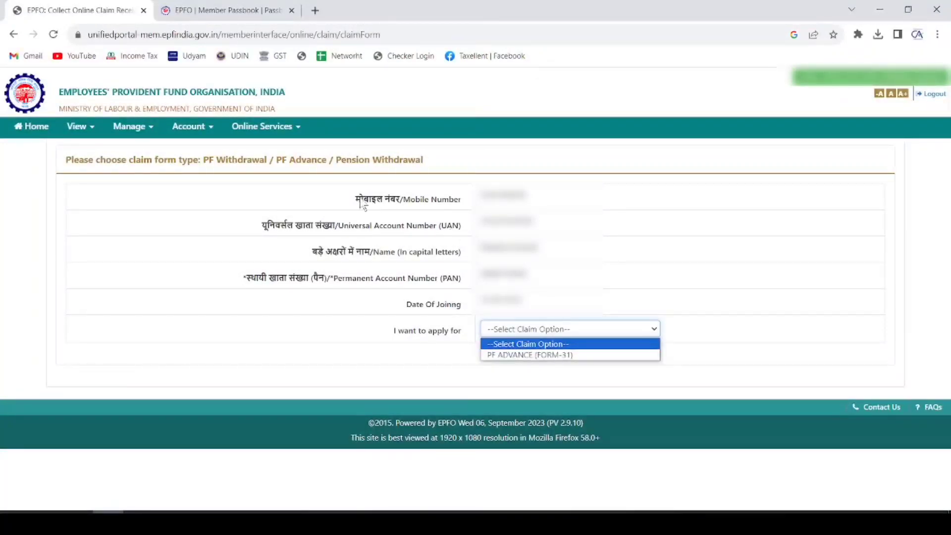
{"action": "left_click", "coordinate": [292, 129]}
{"action": "left_click", "coordinate": [292, 130]}
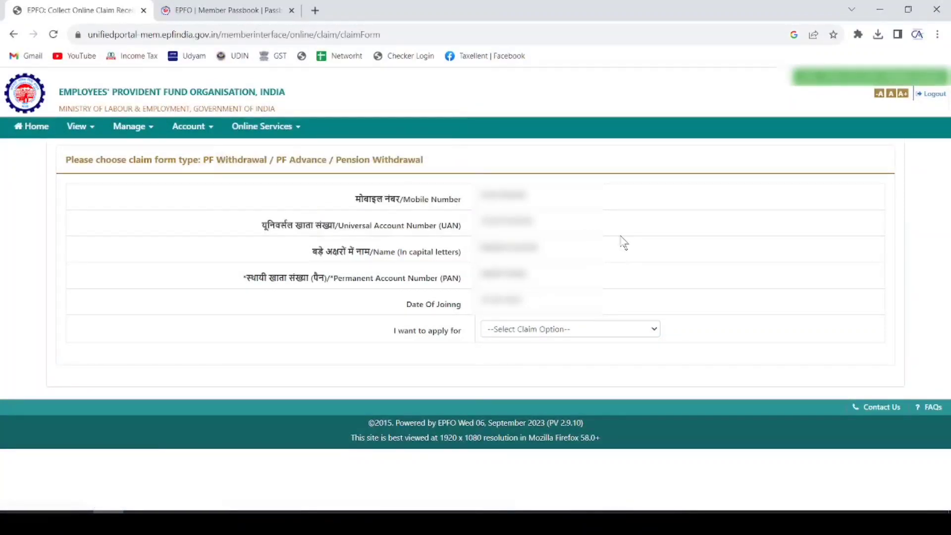
{"action": "left_click", "coordinate": [594, 334]}
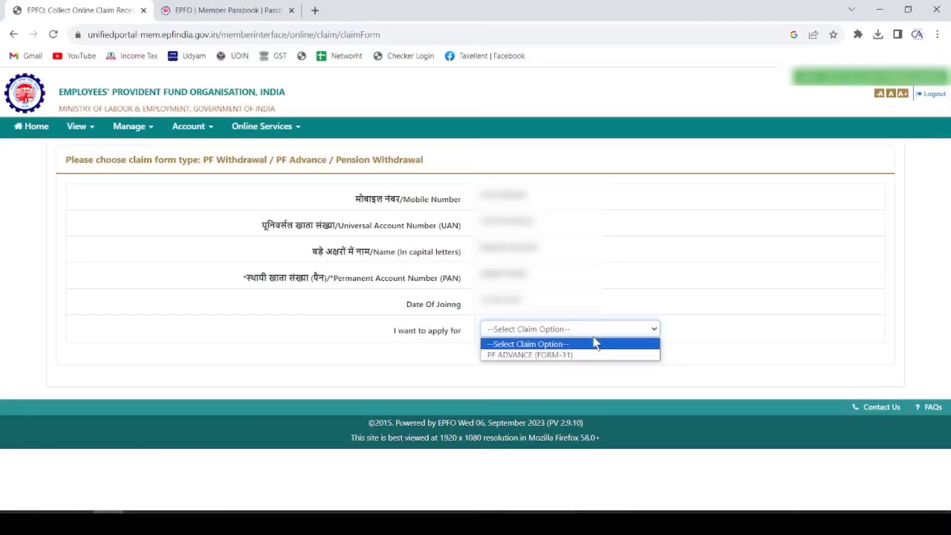
{"action": "left_click", "coordinate": [563, 355]}
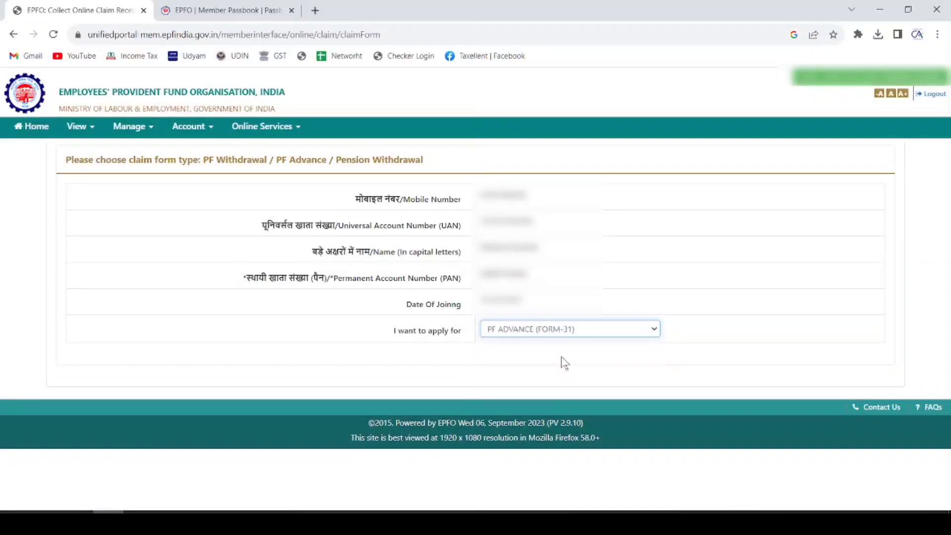
- Select the second listed employer as the service for the advance claim
{"action": "scroll", "coordinate": [729, 284], "scroll_direction": "down", "scroll_amount": 4}
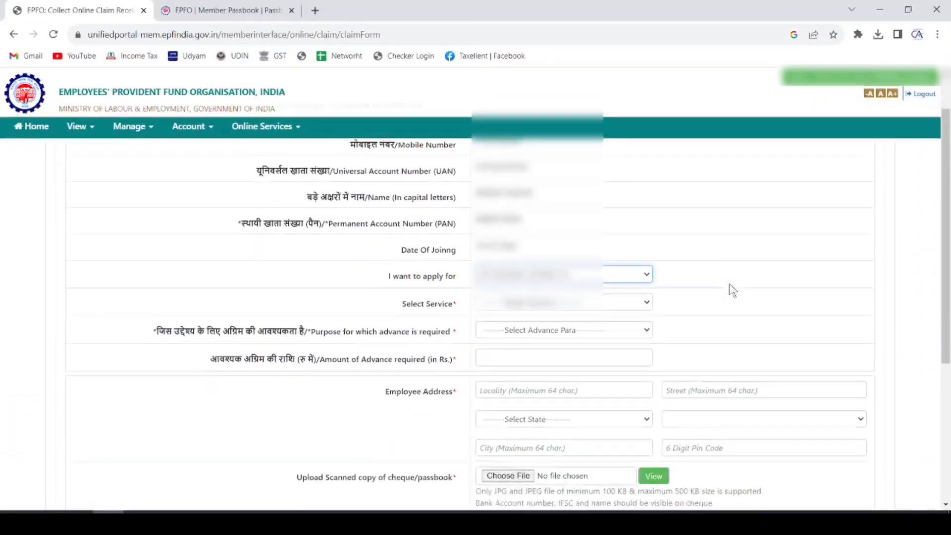
{"action": "scroll", "coordinate": [743, 248], "scroll_direction": "up", "scroll_amount": 1}
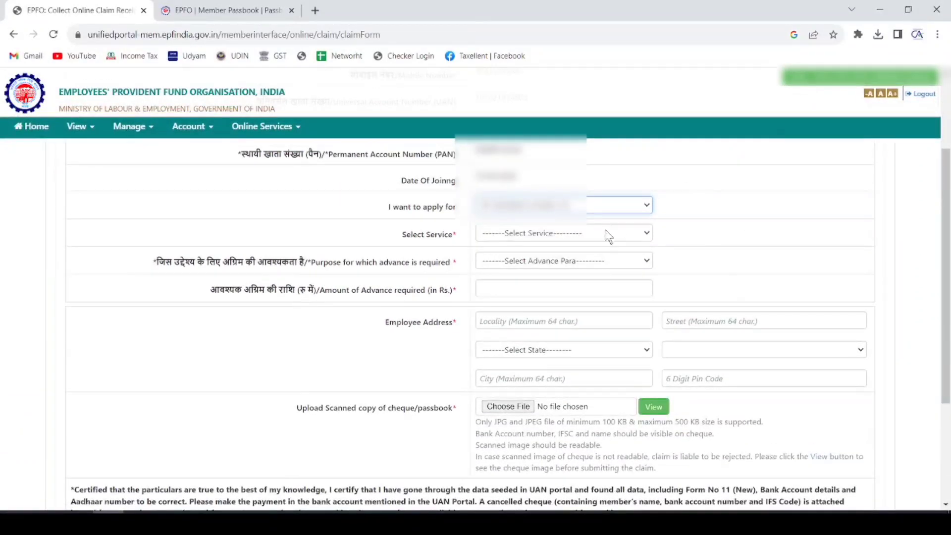
{"action": "left_click", "coordinate": [522, 234]}
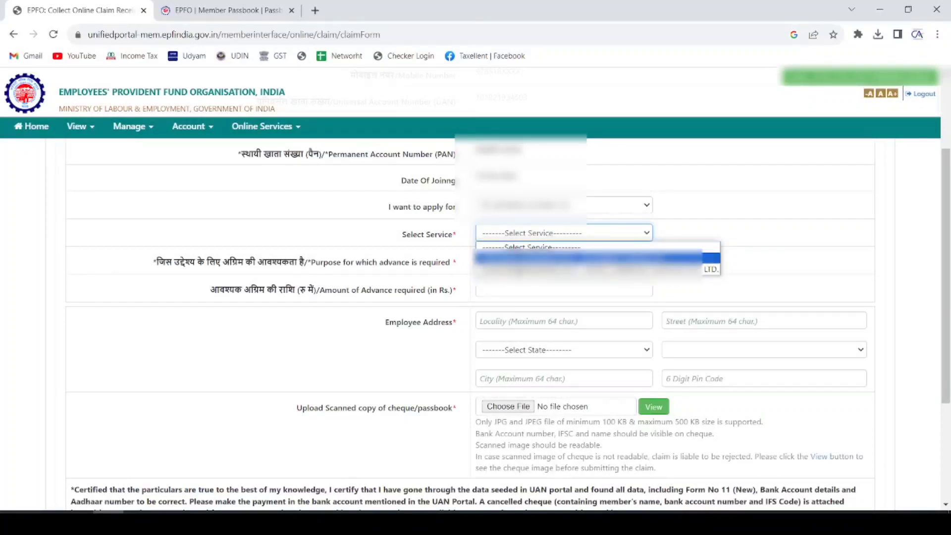
{"action": "left_click", "coordinate": [508, 268]}
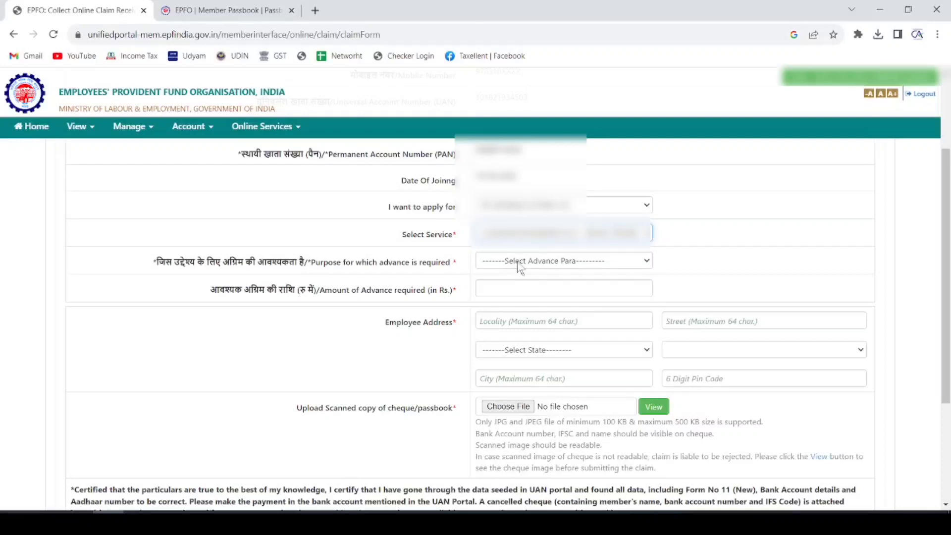
- Set the purpose of the advance to Illness and the required amount to Rs. 5000
{"action": "left_click", "coordinate": [516, 262]}
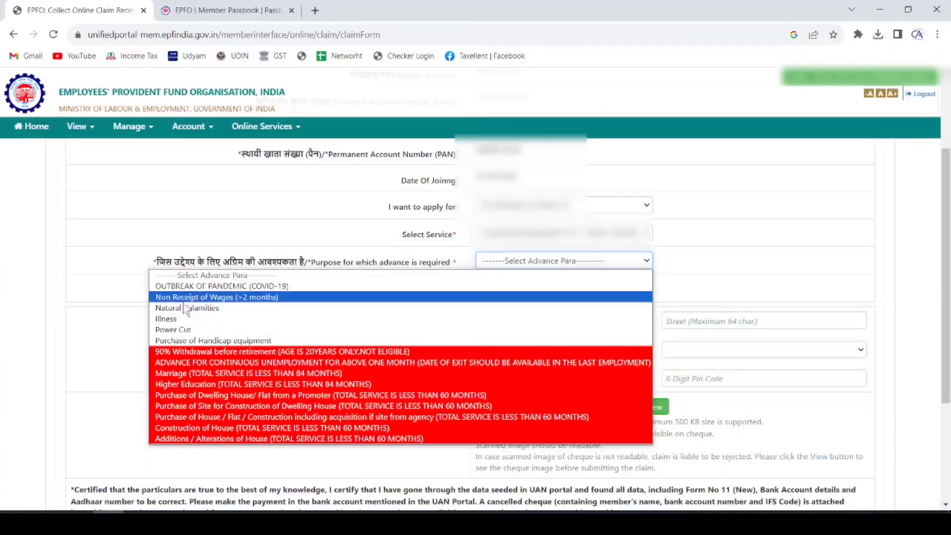
{"action": "left_click", "coordinate": [171, 319]}
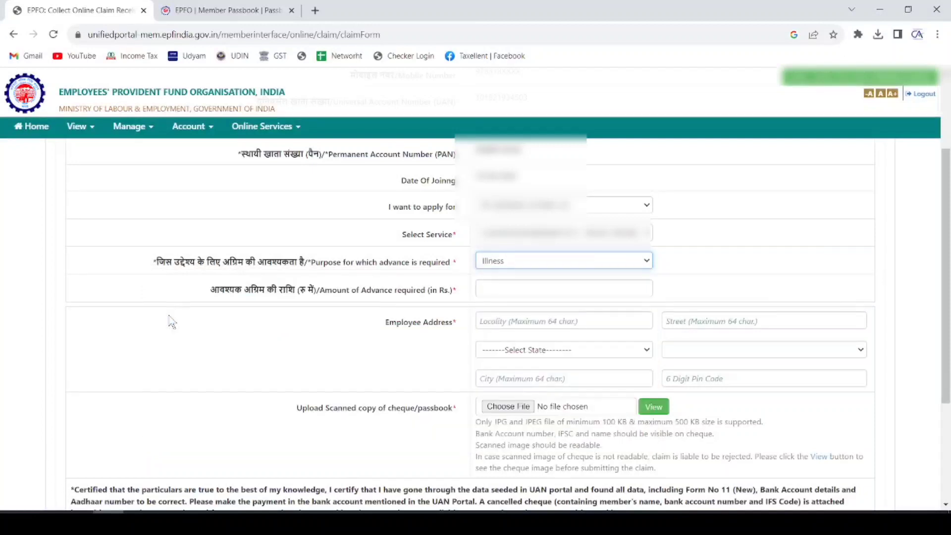
{"action": "left_click", "coordinate": [484, 286]}
{"action": "type", "text": "5000"}
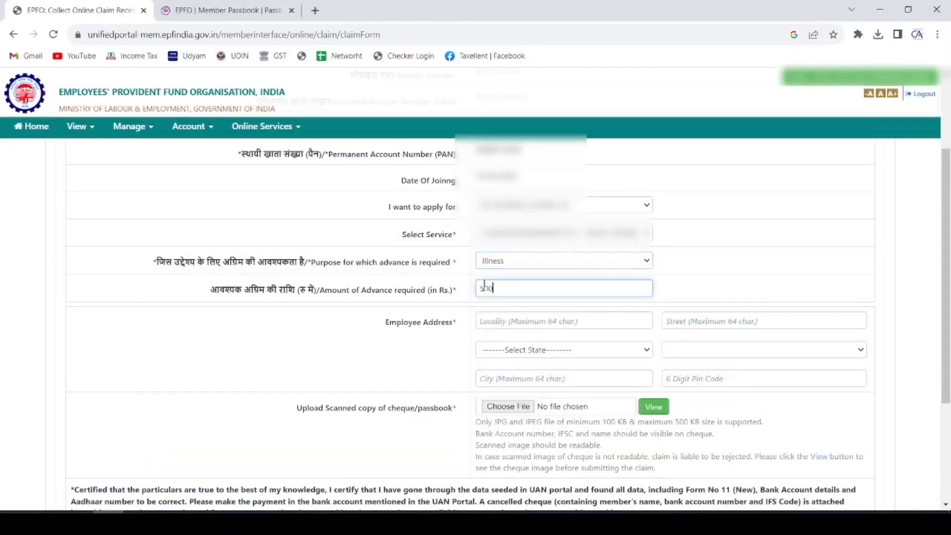
{"action": "left_click", "coordinate": [746, 220]}
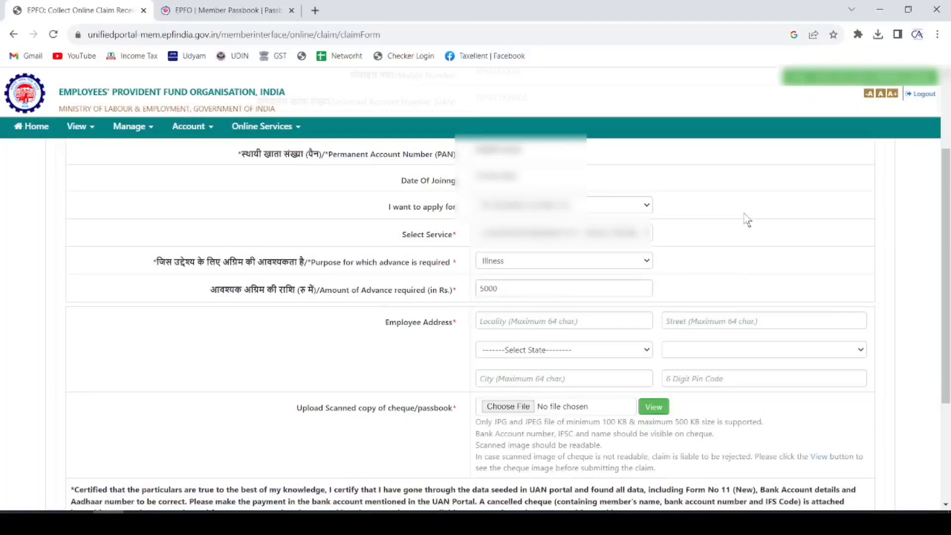
- Fill in the employee address with the member's locality, street, state, district, city and postal code
{"action": "scroll", "coordinate": [747, 219], "scroll_direction": "down", "scroll_amount": 1}
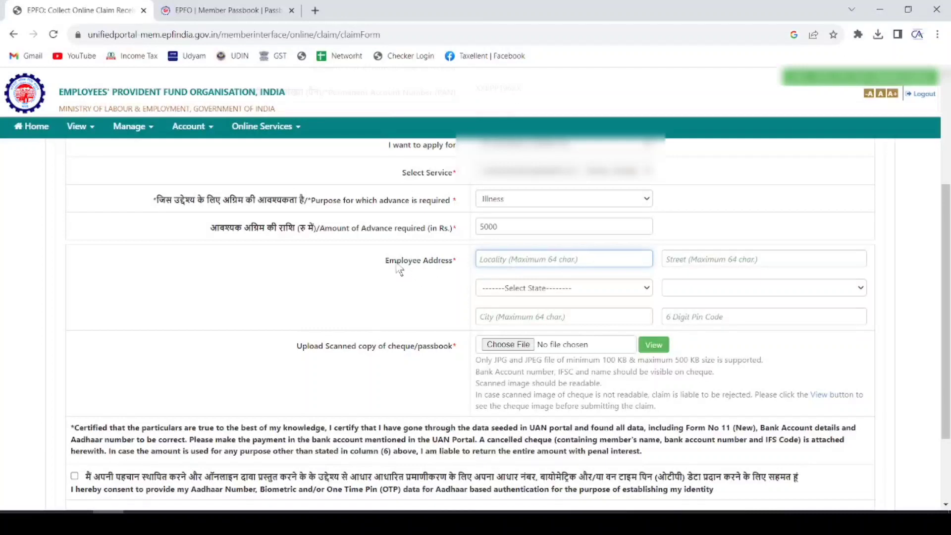
{"action": "left_click_drag", "start_coordinate": [385, 260], "coordinate": [434, 261]}
{"action": "left_click", "coordinate": [538, 258]}
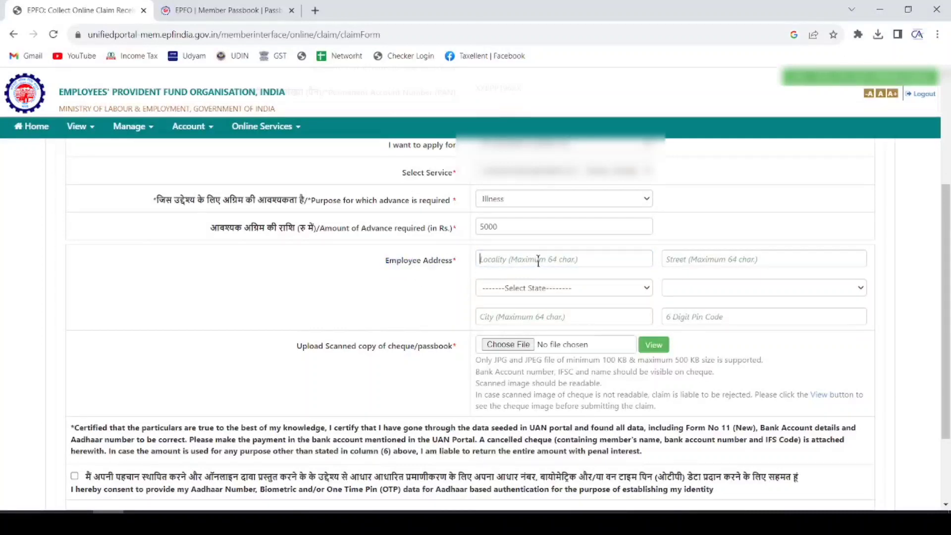
{"action": "left_click", "coordinate": [693, 258]}
{"action": "left_click", "coordinate": [578, 289]}
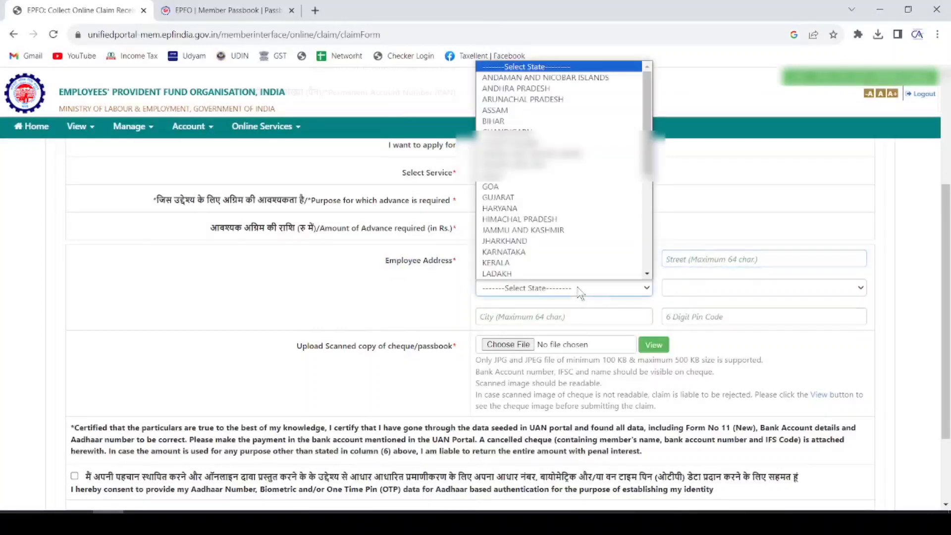
{"action": "key", "text": "r"}
{"action": "key", "text": "Return"}
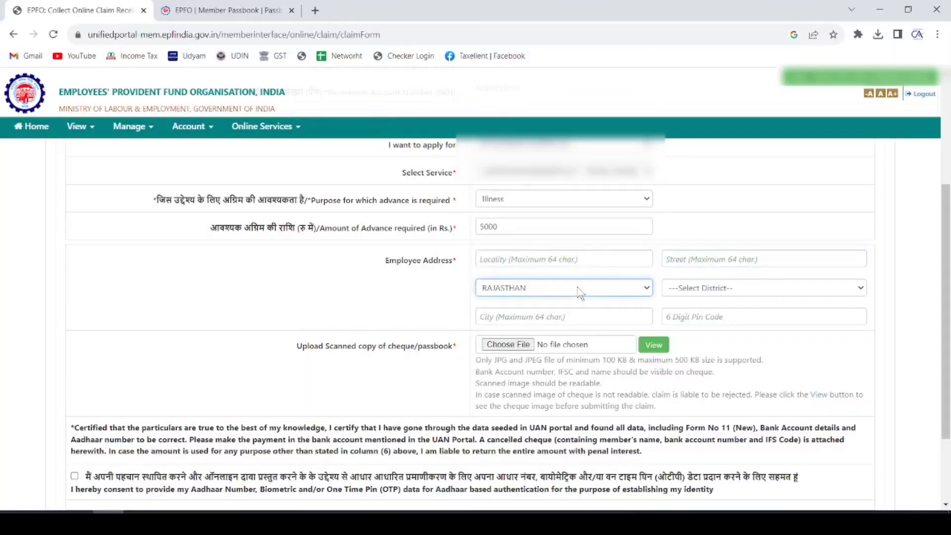
{"action": "left_click", "coordinate": [722, 289]}
{"action": "scroll", "coordinate": [758, 242], "scroll_direction": "down", "scroll_amount": 3}
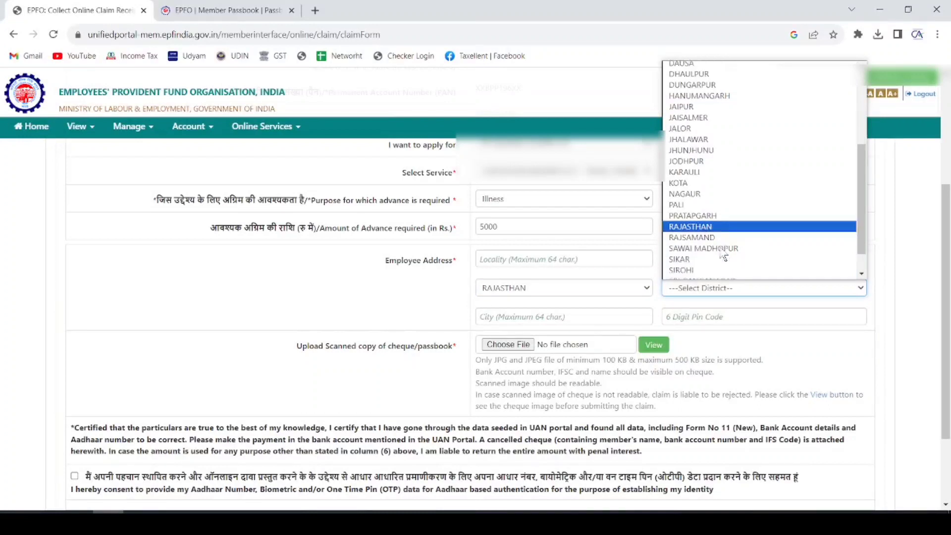
{"action": "scroll", "coordinate": [722, 252], "scroll_direction": "down", "scroll_amount": 2}
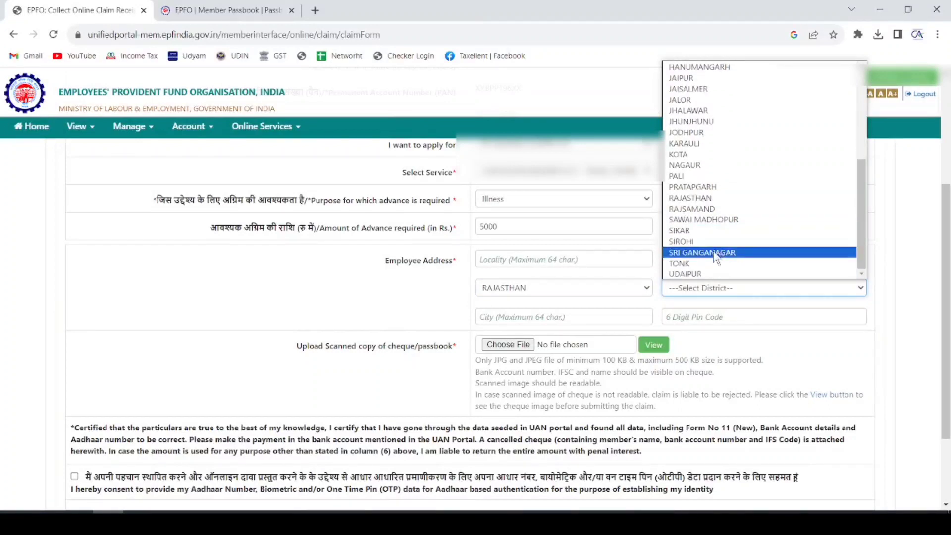
{"action": "left_click", "coordinate": [716, 252]}
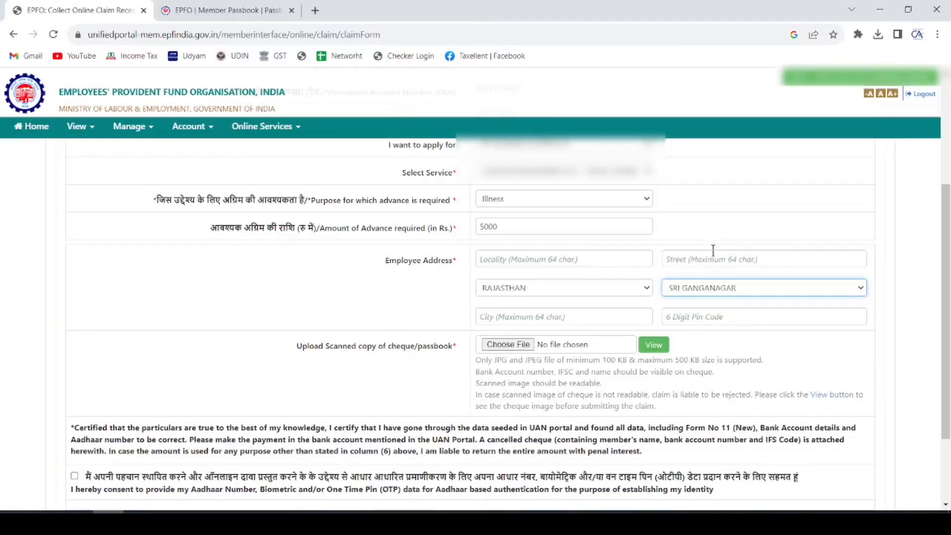
{"action": "left_click", "coordinate": [595, 315]}
{"action": "left_click", "coordinate": [720, 314]}
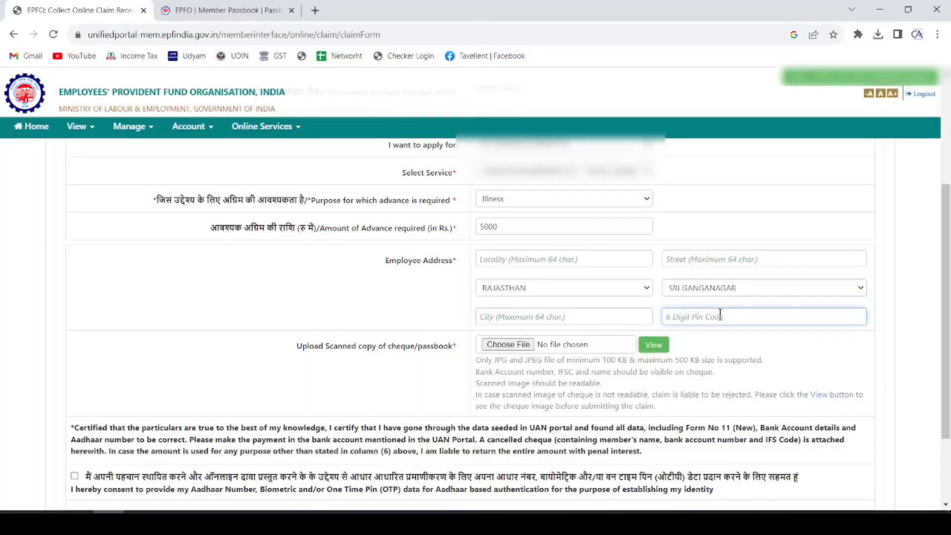
- Read the size and readability requirements for the cheque/passbook scan, then attach the bank copy JPG file
{"action": "scroll", "coordinate": [720, 315], "scroll_direction": "down", "scroll_amount": 3}
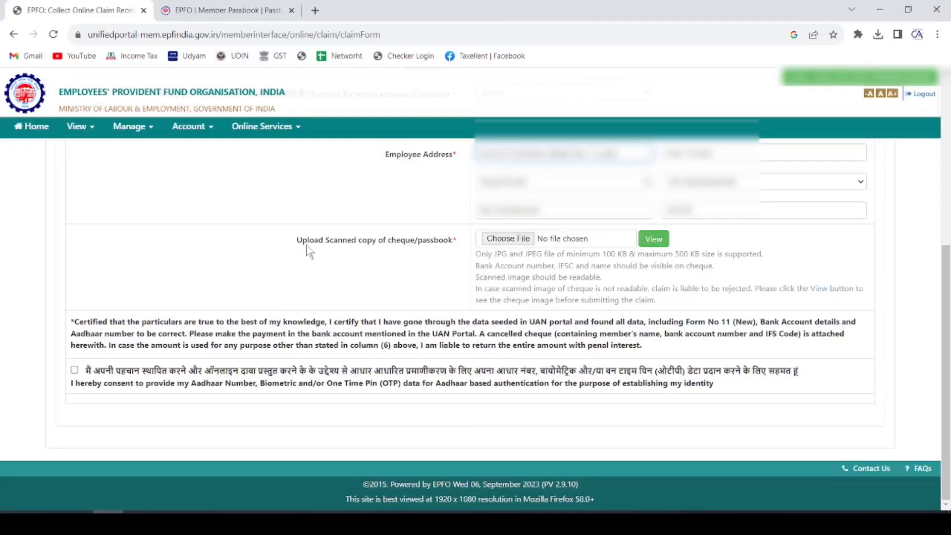
{"action": "left_click_drag", "start_coordinate": [296, 240], "coordinate": [699, 251]}
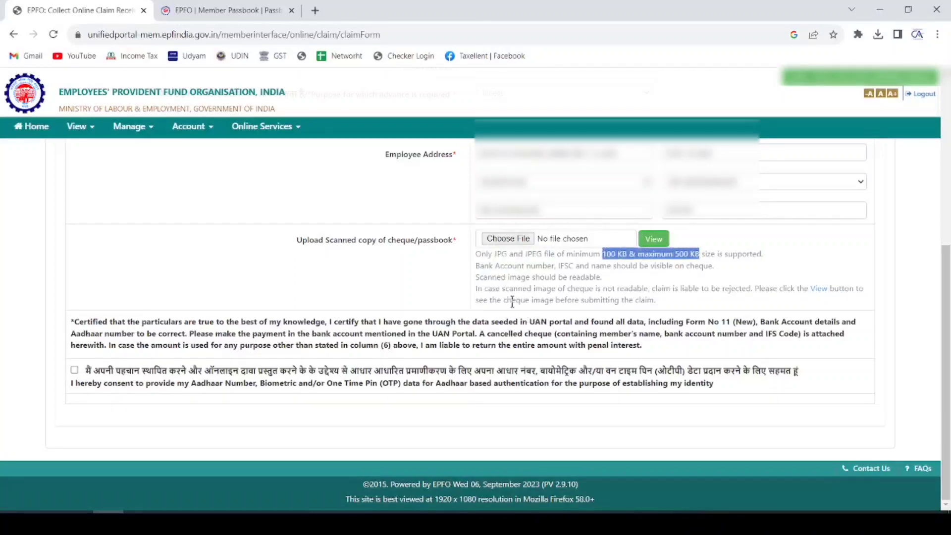
{"action": "left_click_drag", "start_coordinate": [478, 266], "coordinate": [708, 267]}
{"action": "left_click_drag", "start_coordinate": [480, 277], "coordinate": [600, 271]}
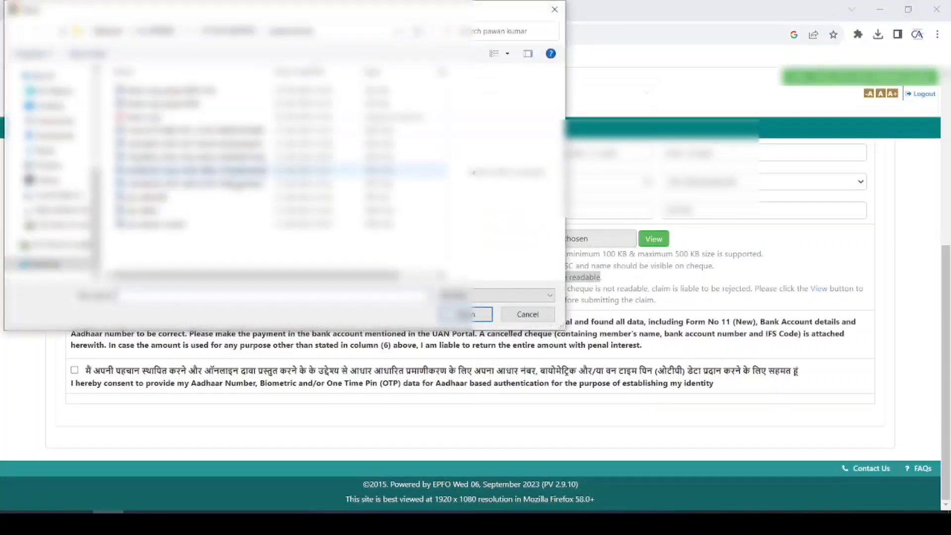
{"action": "left_click", "coordinate": [169, 90]}
{"action": "key", "text": "Return"}
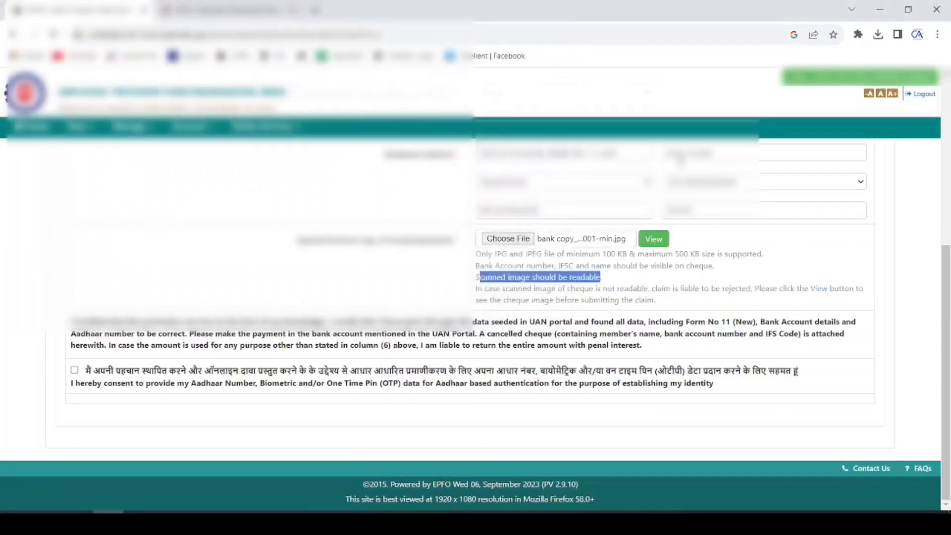
- Preview the attached cheque/passbook scan to check that it is readable, and close the preview
{"action": "left_click", "coordinate": [653, 239]}
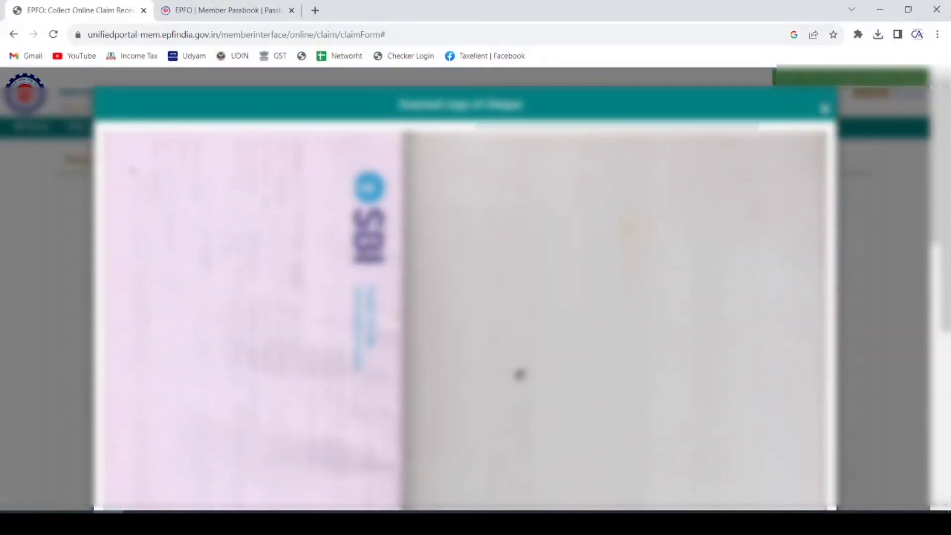
{"action": "left_click", "coordinate": [823, 108]}
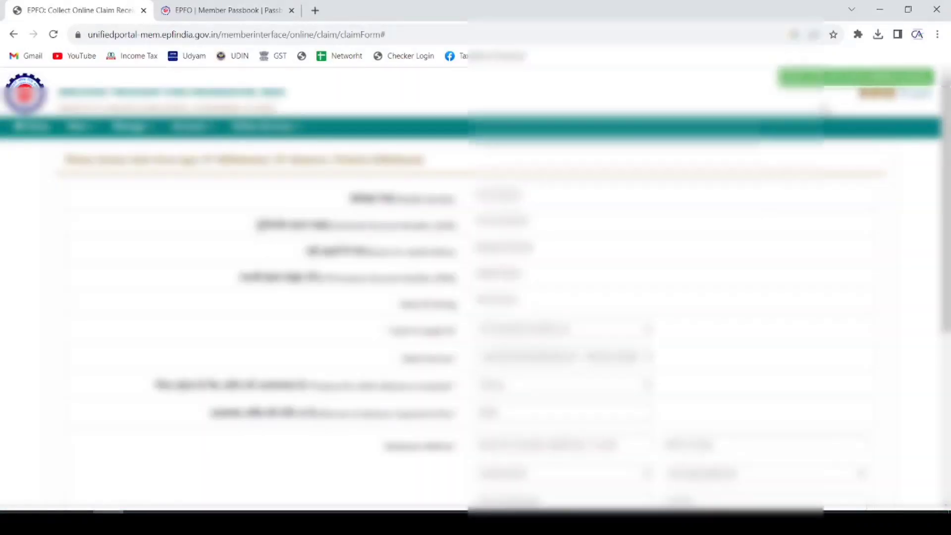
- Consent to Aadhaar-based authentication for the claim, request the Aadhaar OTP and check which mobile number it goes to
{"action": "scroll", "coordinate": [740, 221], "scroll_direction": "down", "scroll_amount": 6}
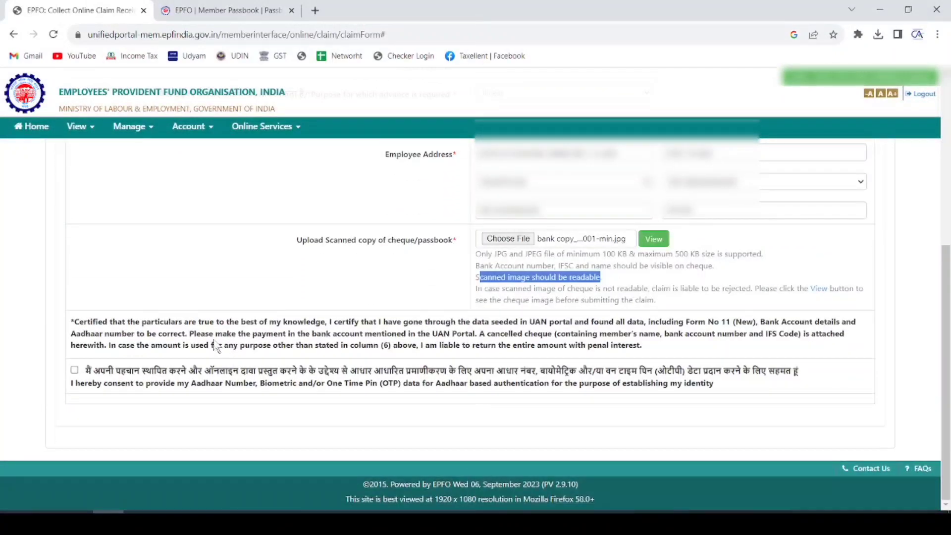
{"action": "left_click", "coordinate": [74, 370]}
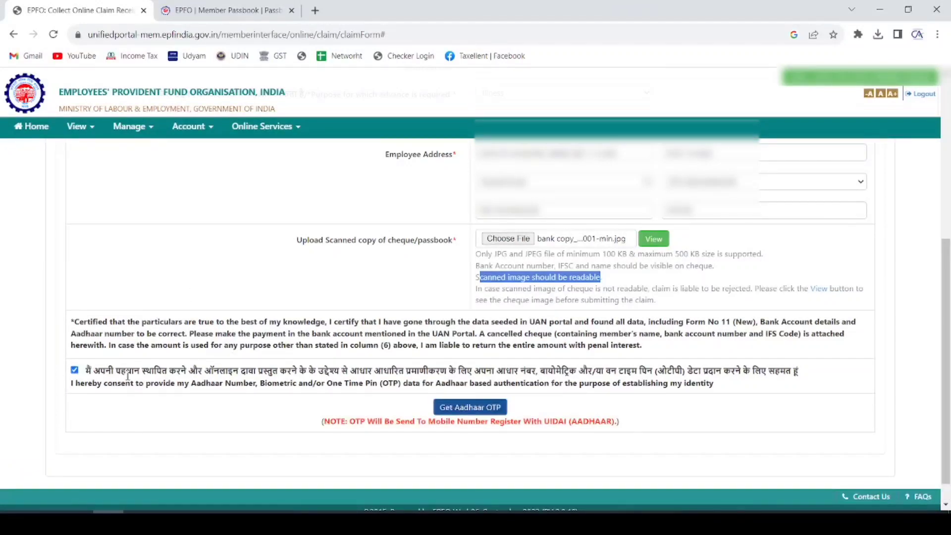
{"action": "left_click", "coordinate": [464, 409]}
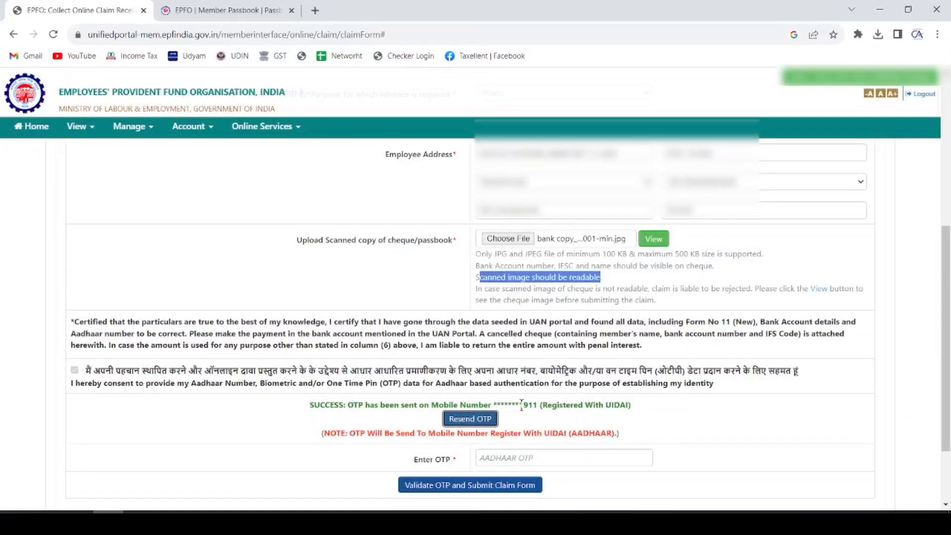
{"action": "left_click_drag", "start_coordinate": [523, 404], "coordinate": [539, 404]}
- Enter the Aadhaar OTP, validate it to submit the PF advance claim form, and read the submission message
{"action": "scroll", "coordinate": [543, 406], "scroll_direction": "down", "scroll_amount": 2}
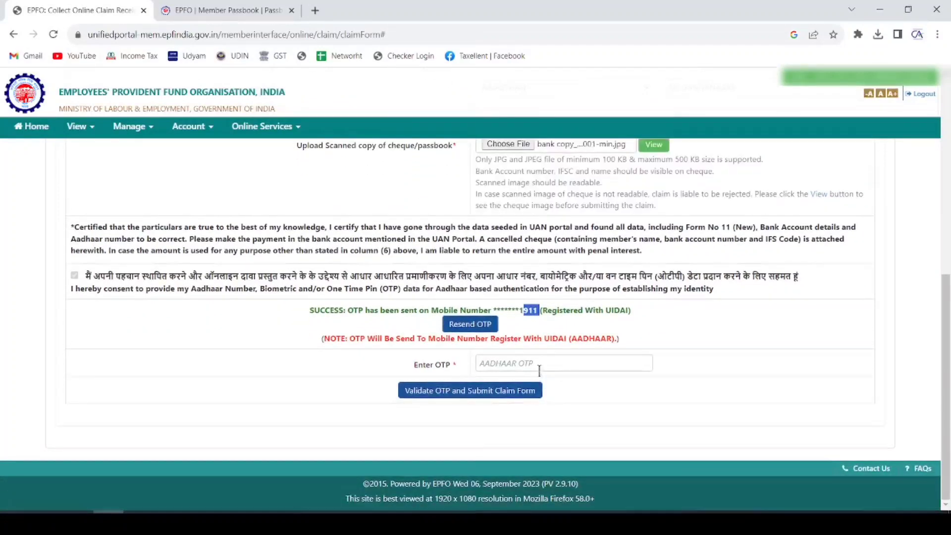
{"action": "left_click", "coordinate": [539, 369]}
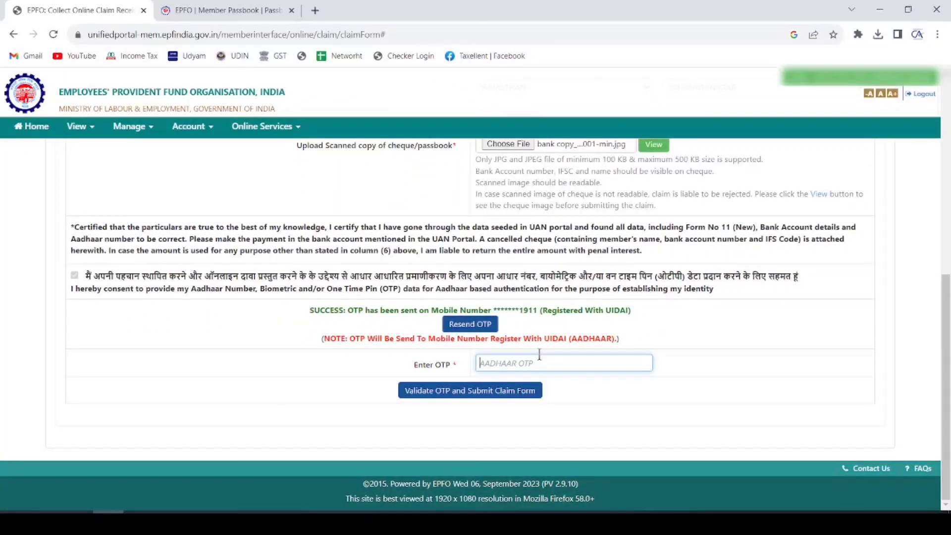
{"action": "type", "text": "••••••"}
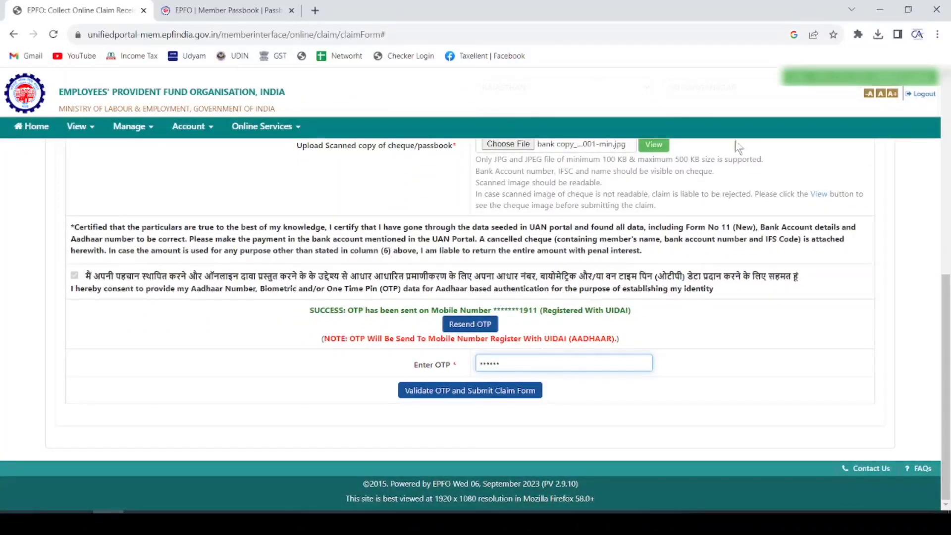
{"action": "left_click", "coordinate": [482, 401]}
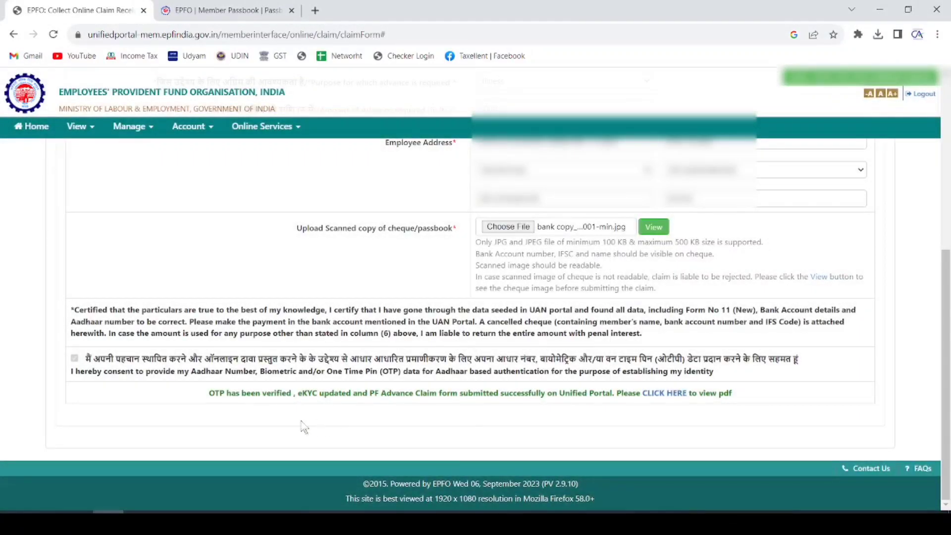
{"action": "left_click_drag", "start_coordinate": [208, 392], "coordinate": [555, 413]}
{"action": "left_click", "coordinate": [555, 414]}
- Open the claim tracking page and examine the online claim's form type, portal submission date and current status
{"action": "left_click", "coordinate": [277, 133]}
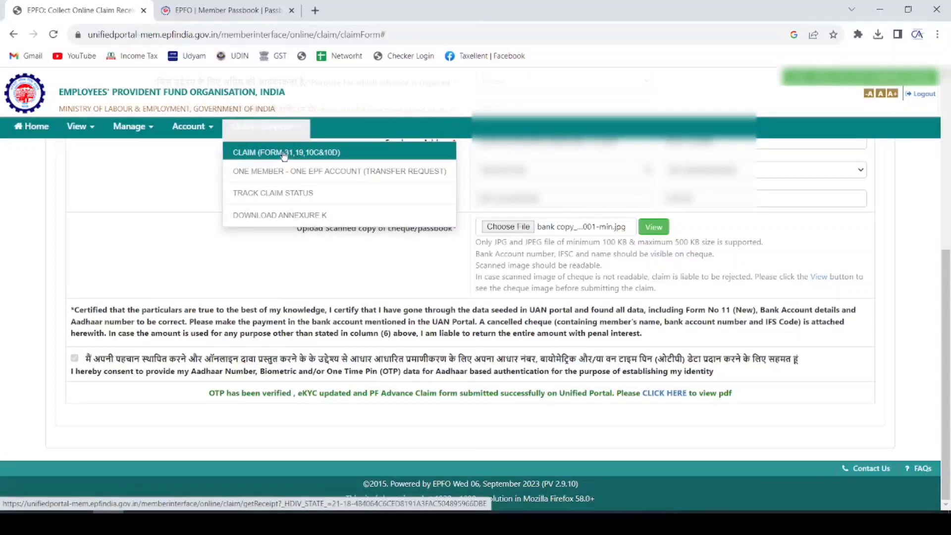
{"action": "left_click", "coordinate": [286, 198]}
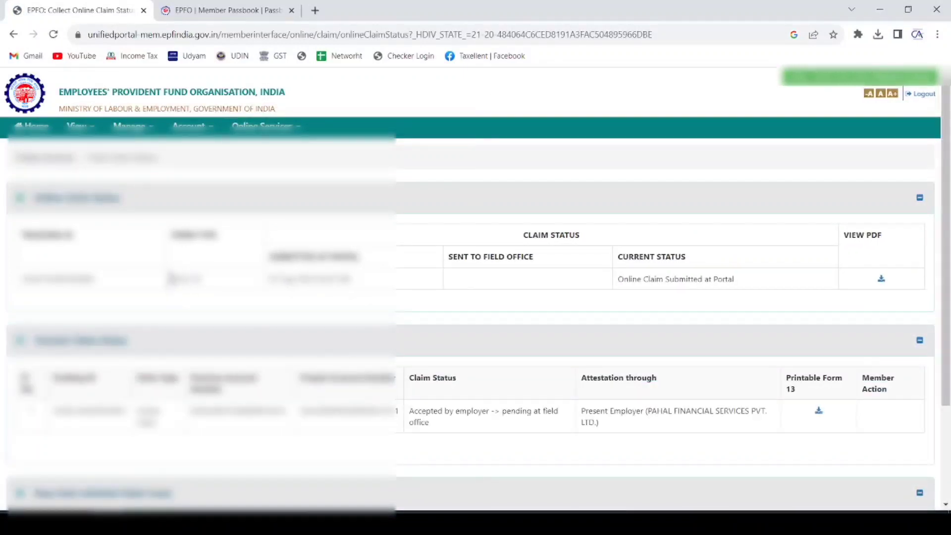
{"action": "double_click", "coordinate": [184, 278]}
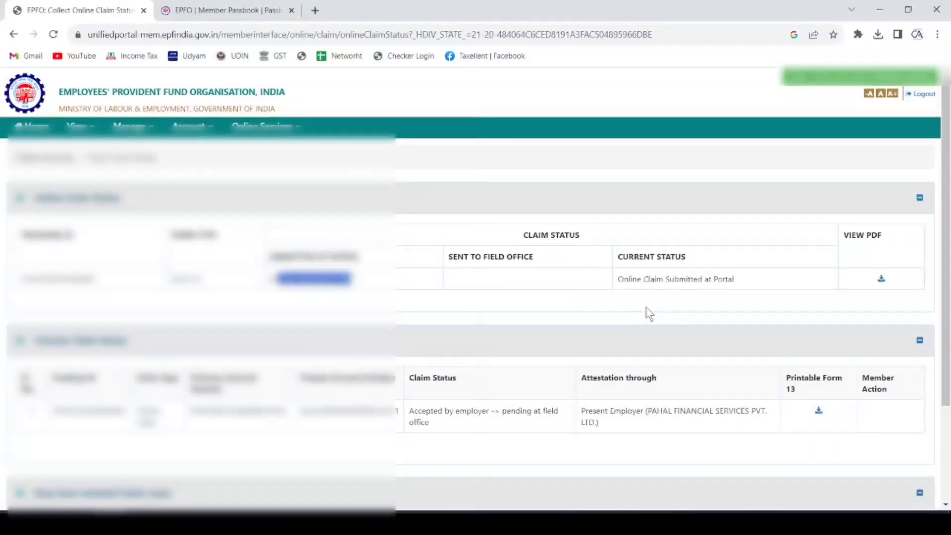
{"action": "left_click_drag", "start_coordinate": [618, 279], "coordinate": [728, 274]}
{"action": "left_click", "coordinate": [700, 260]}
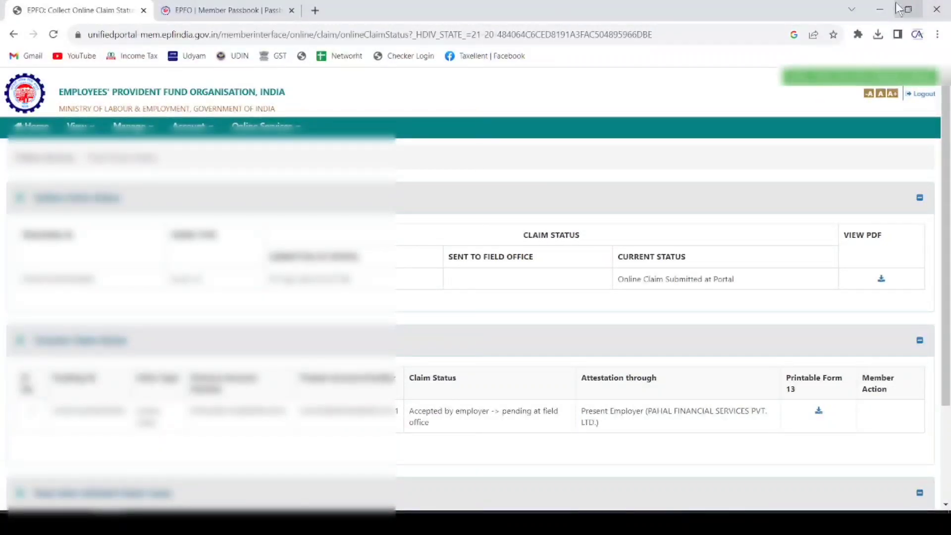
{"action": "left_click_drag", "start_coordinate": [617, 277], "coordinate": [739, 286]}
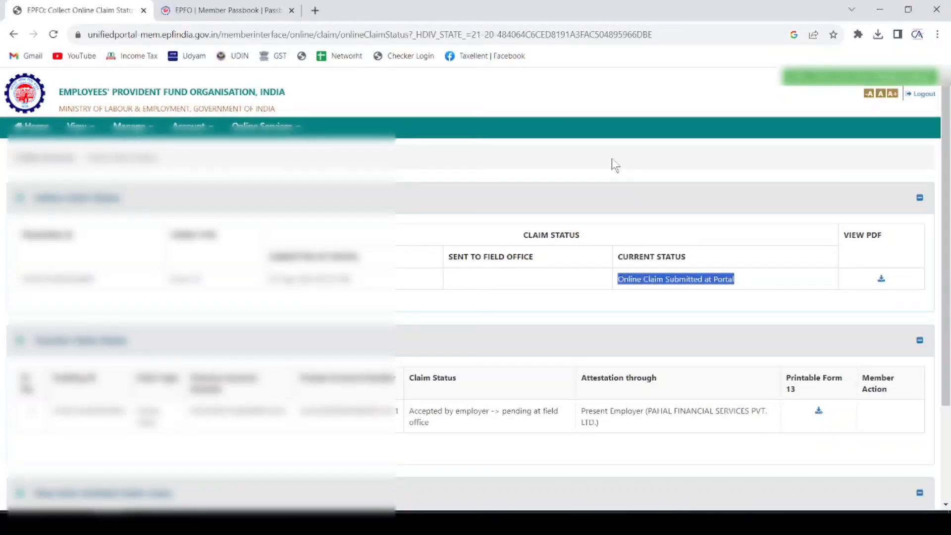